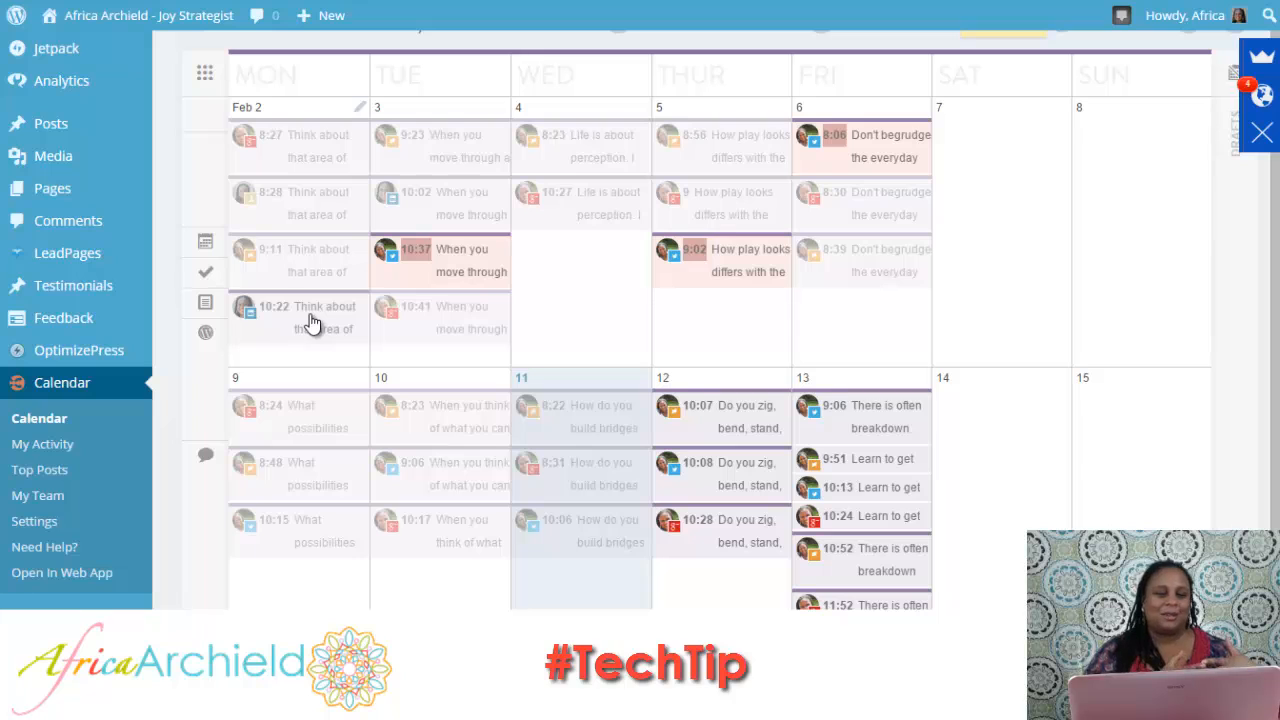
Review the February entries on the calendar and the content types available for a new February 14 item.
{"action": "mouse_move", "coordinate": [434, 268]}
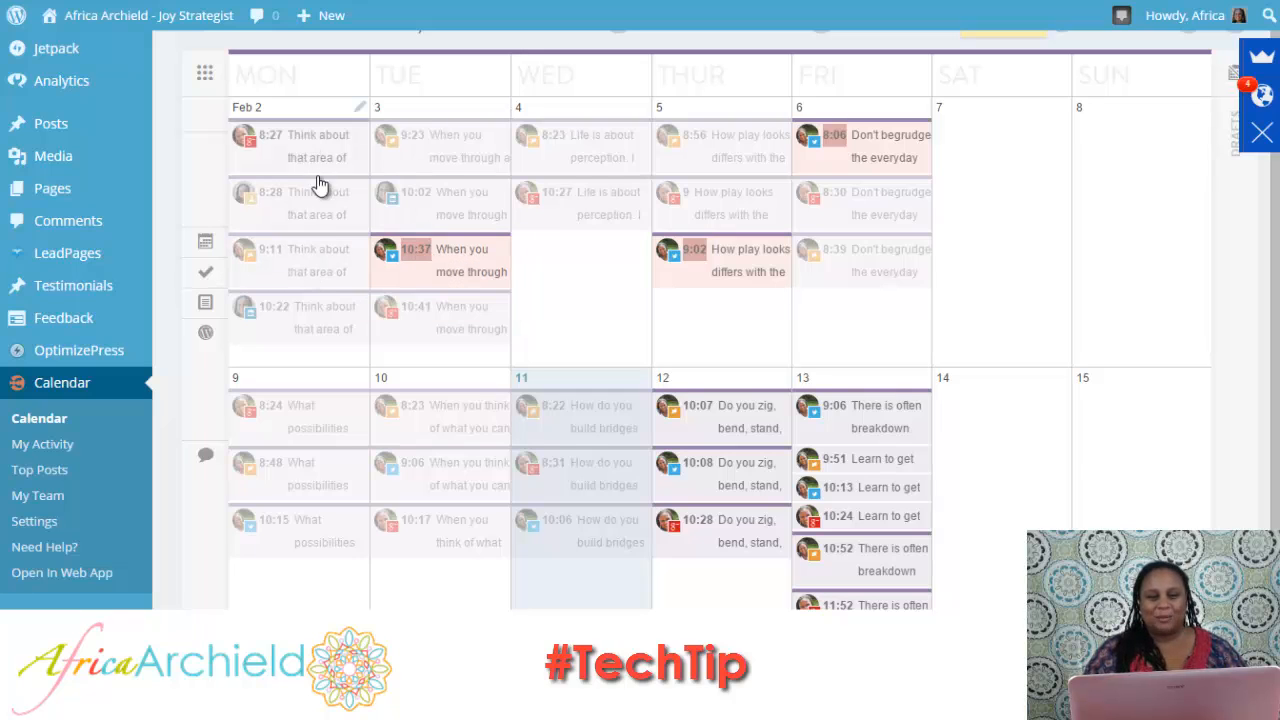
{"action": "mouse_move", "coordinate": [506, 264]}
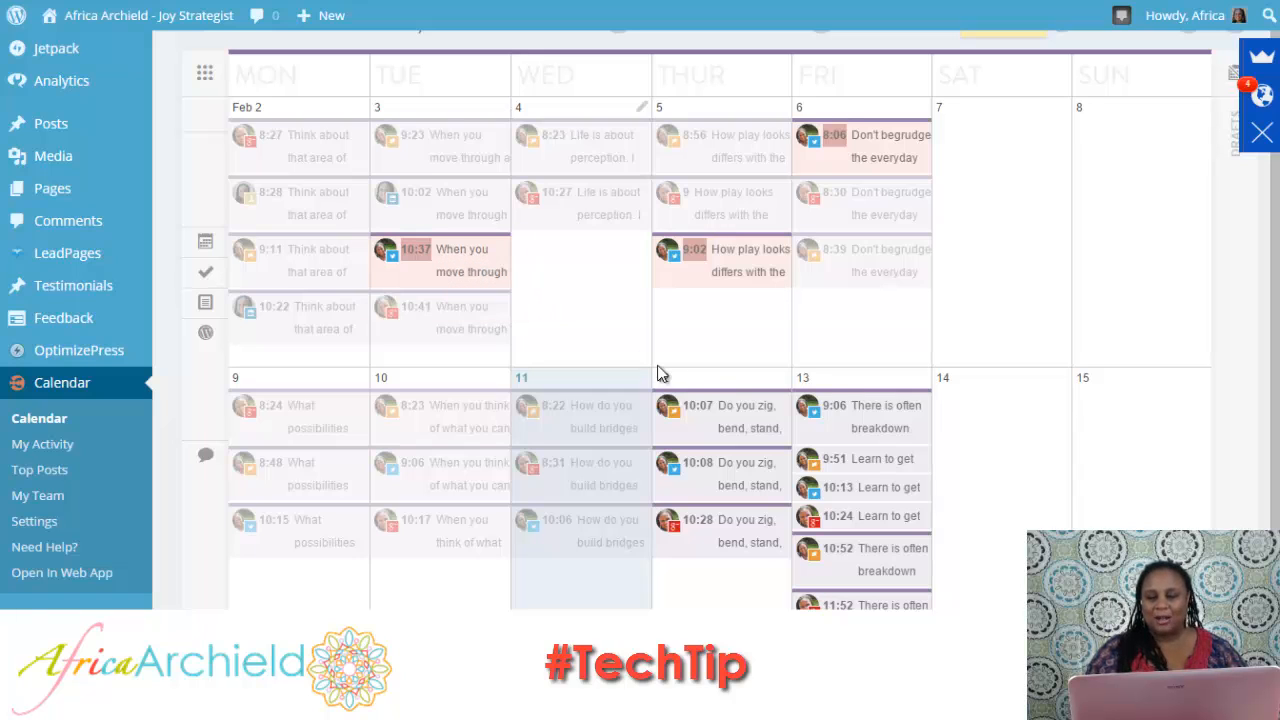
{"action": "mouse_move", "coordinate": [903, 446]}
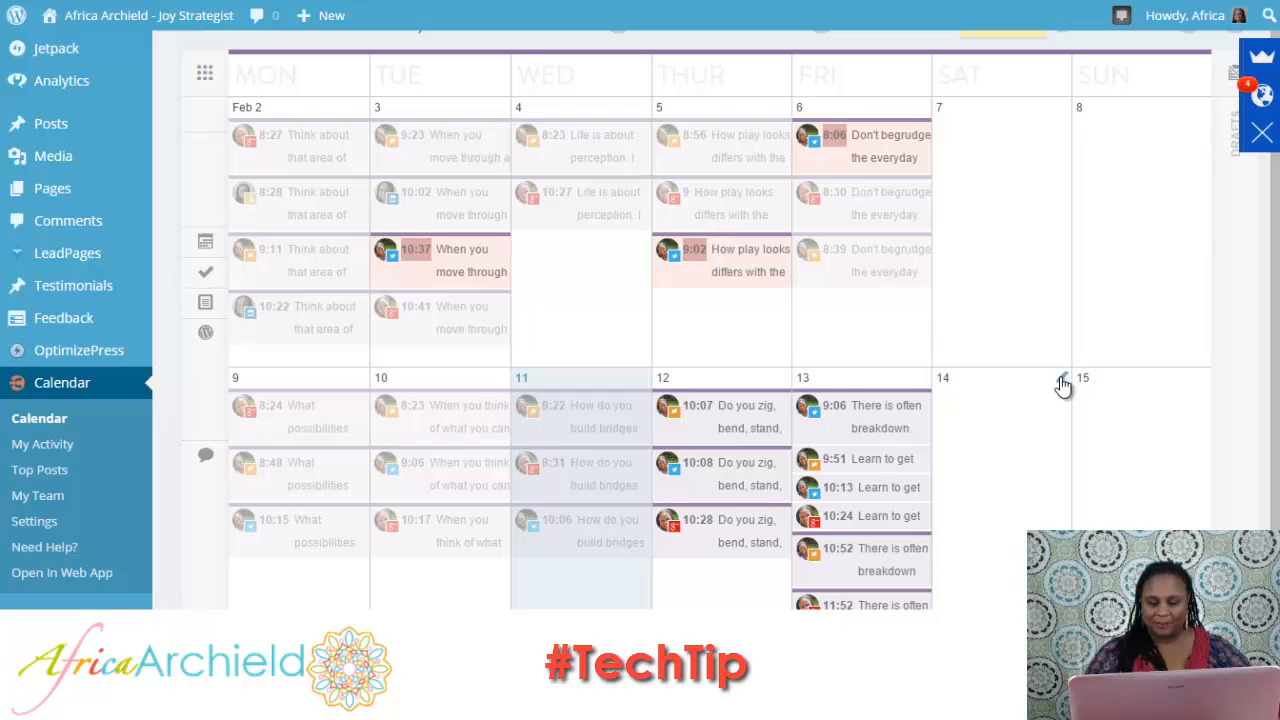
{"action": "mouse_move", "coordinate": [884, 510]}
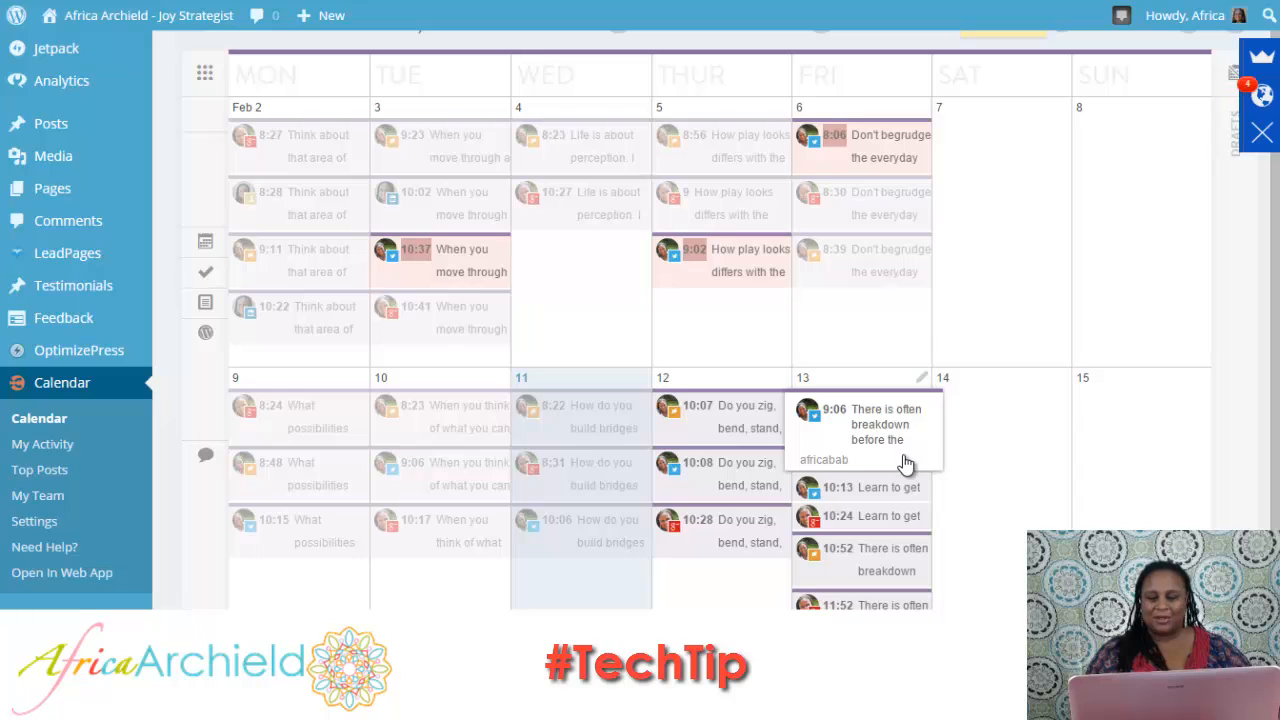
{"action": "mouse_move", "coordinate": [905, 488]}
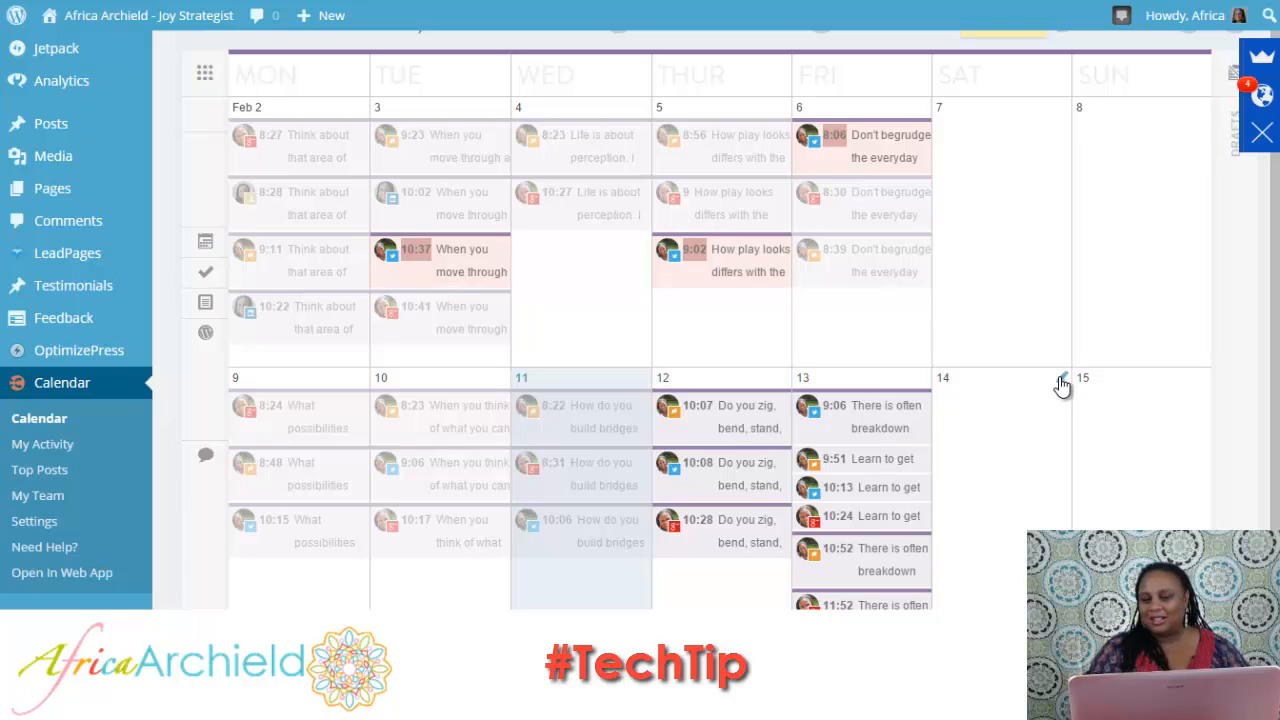
{"action": "left_click", "coordinate": [1063, 385]}
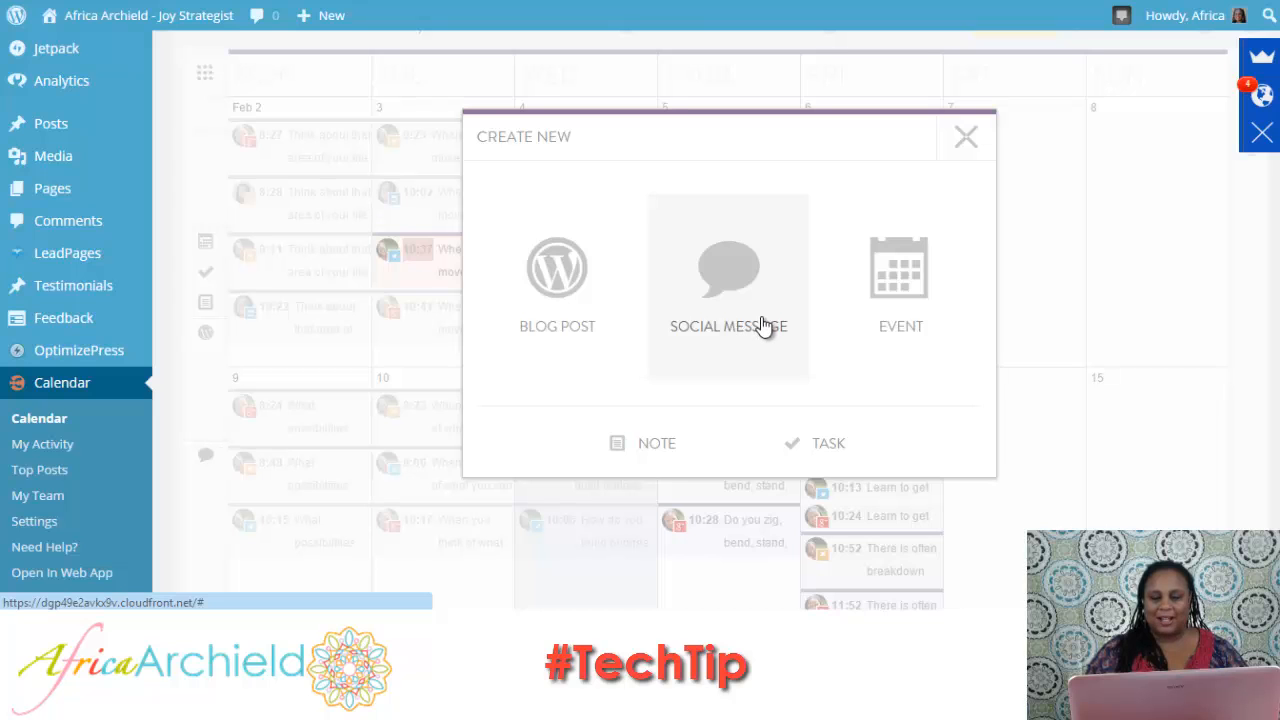
{"action": "left_click", "coordinate": [966, 140]}
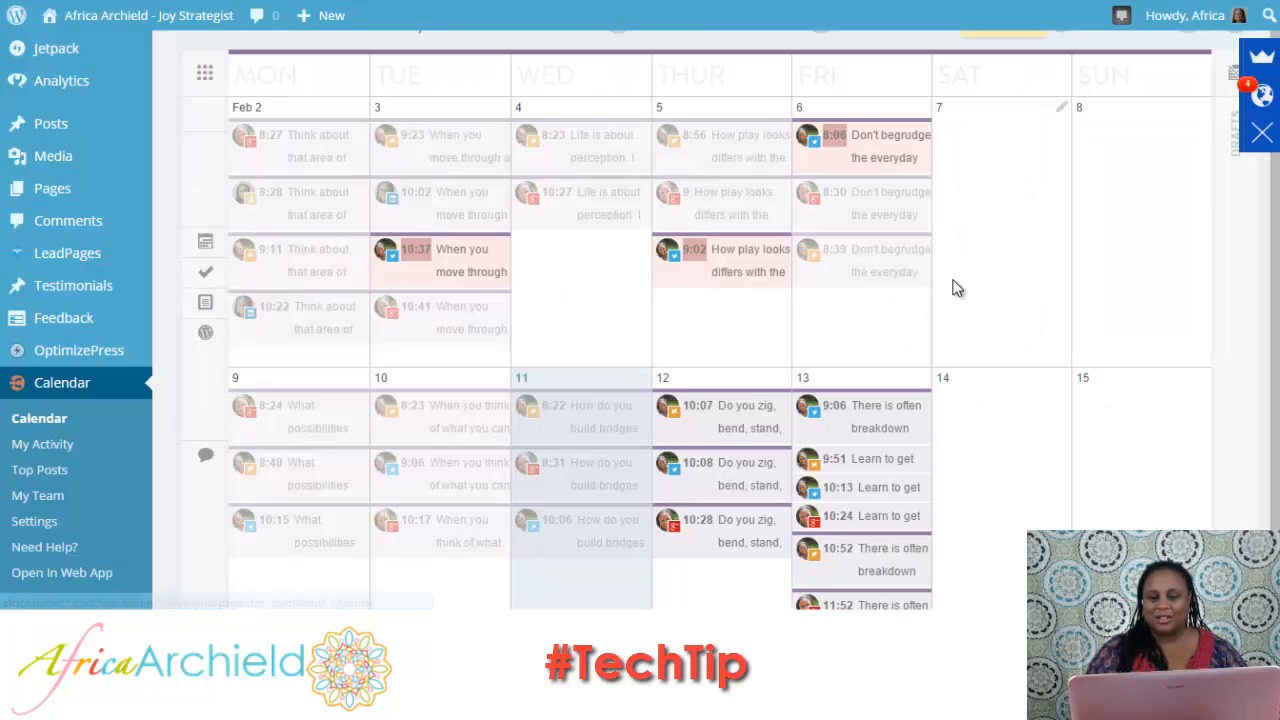
Open the February 12 message scheduled for 10:07 and review its image, schedule, status options and comments area.
{"action": "left_click", "coordinate": [740, 418]}
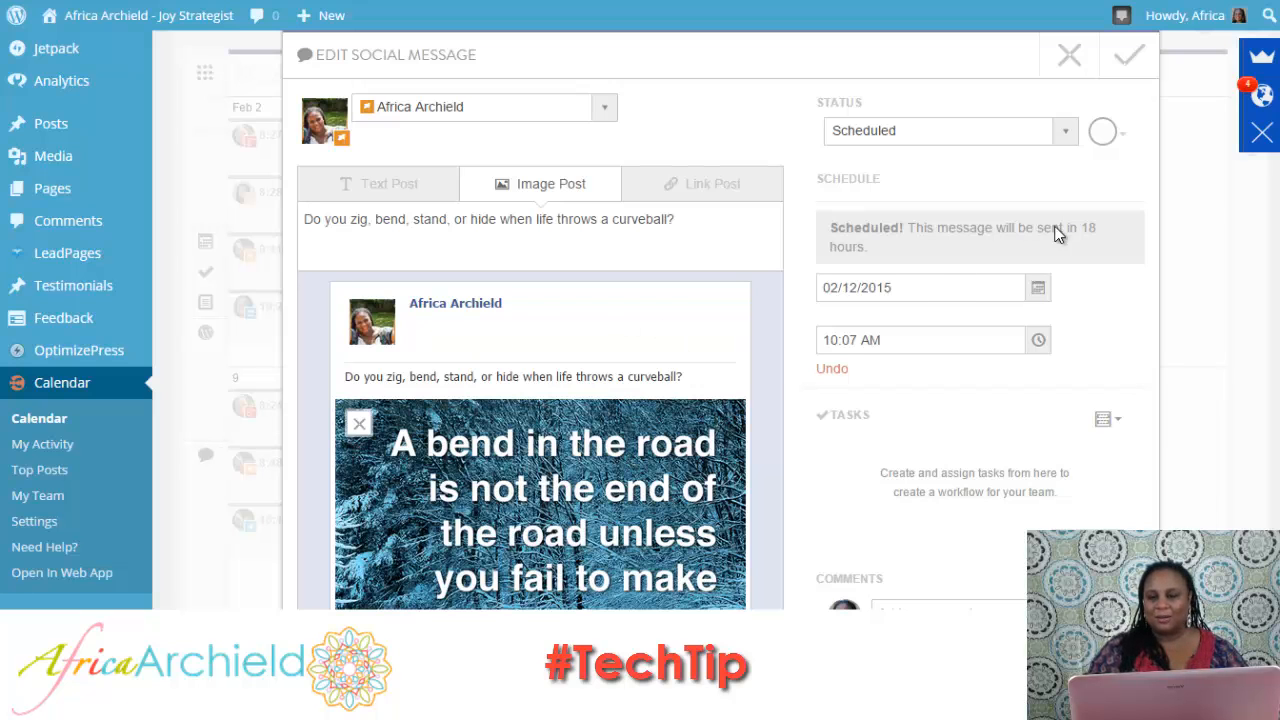
{"action": "scroll", "coordinate": [640, 320], "scroll_direction": "down", "scroll_amount": 5}
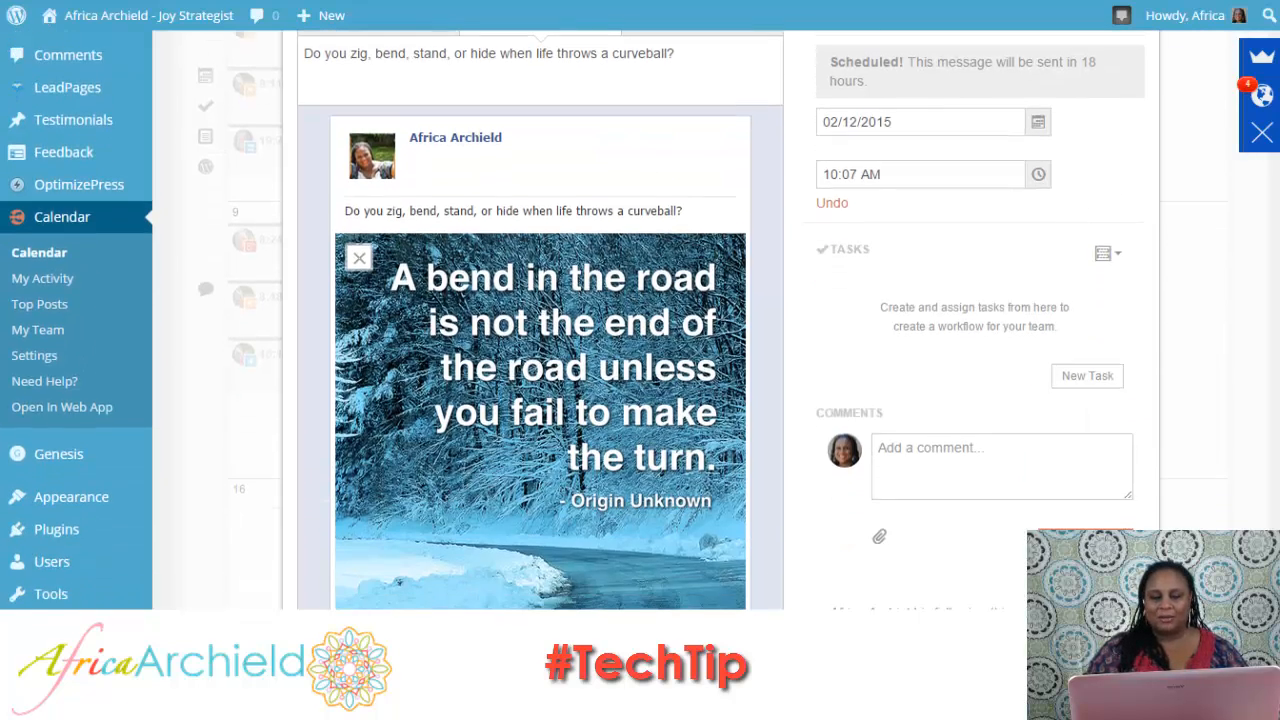
{"action": "scroll", "coordinate": [1068, 315], "scroll_direction": "up", "scroll_amount": 5}
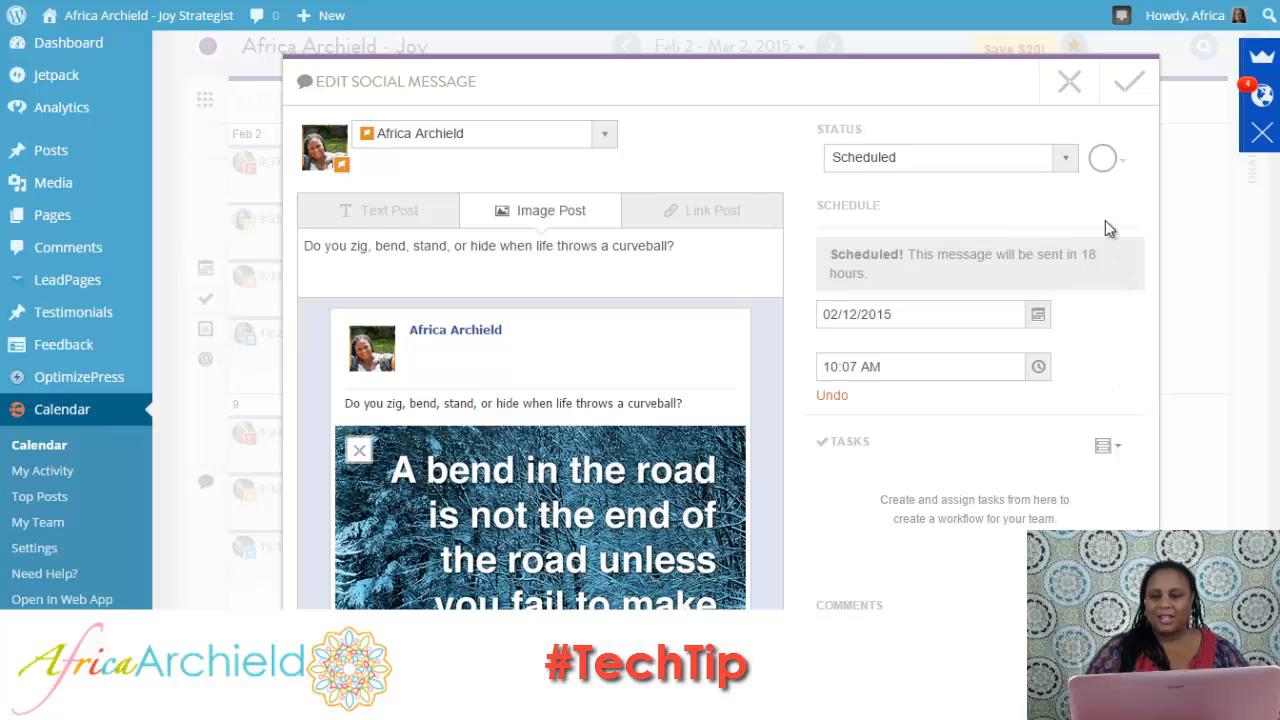
{"action": "left_click", "coordinate": [1066, 163]}
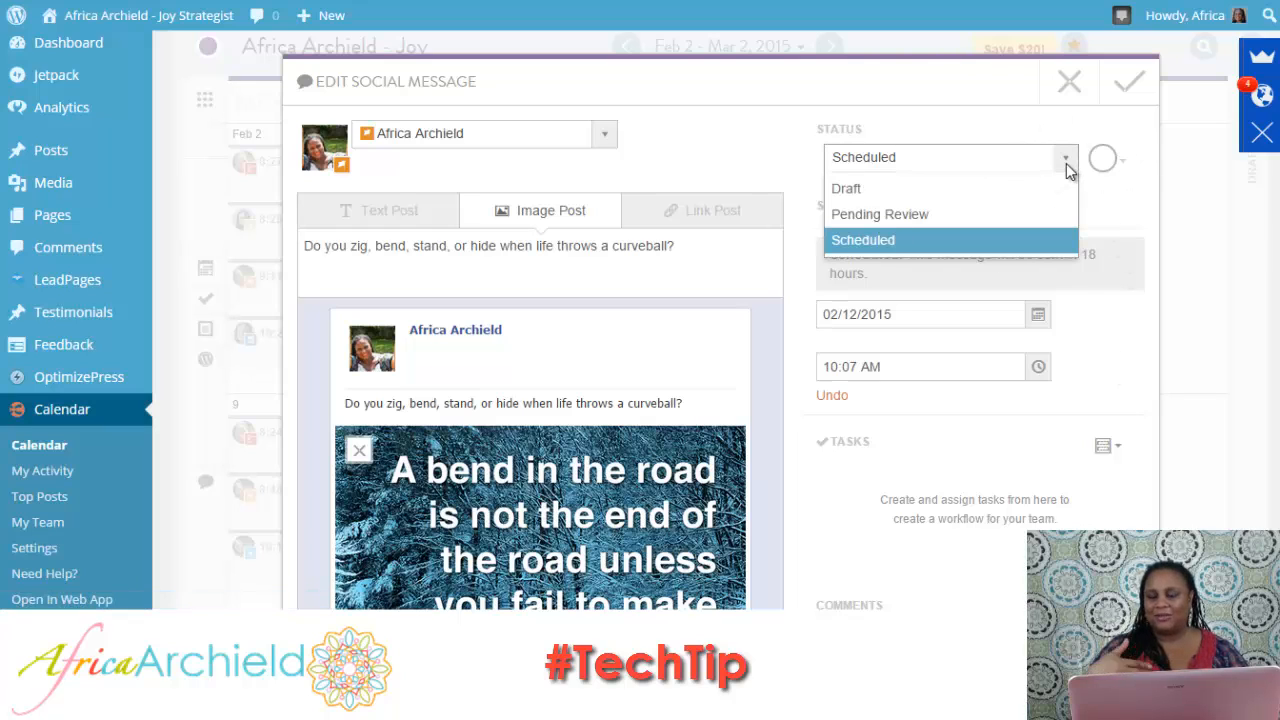
{"action": "left_click", "coordinate": [1148, 208]}
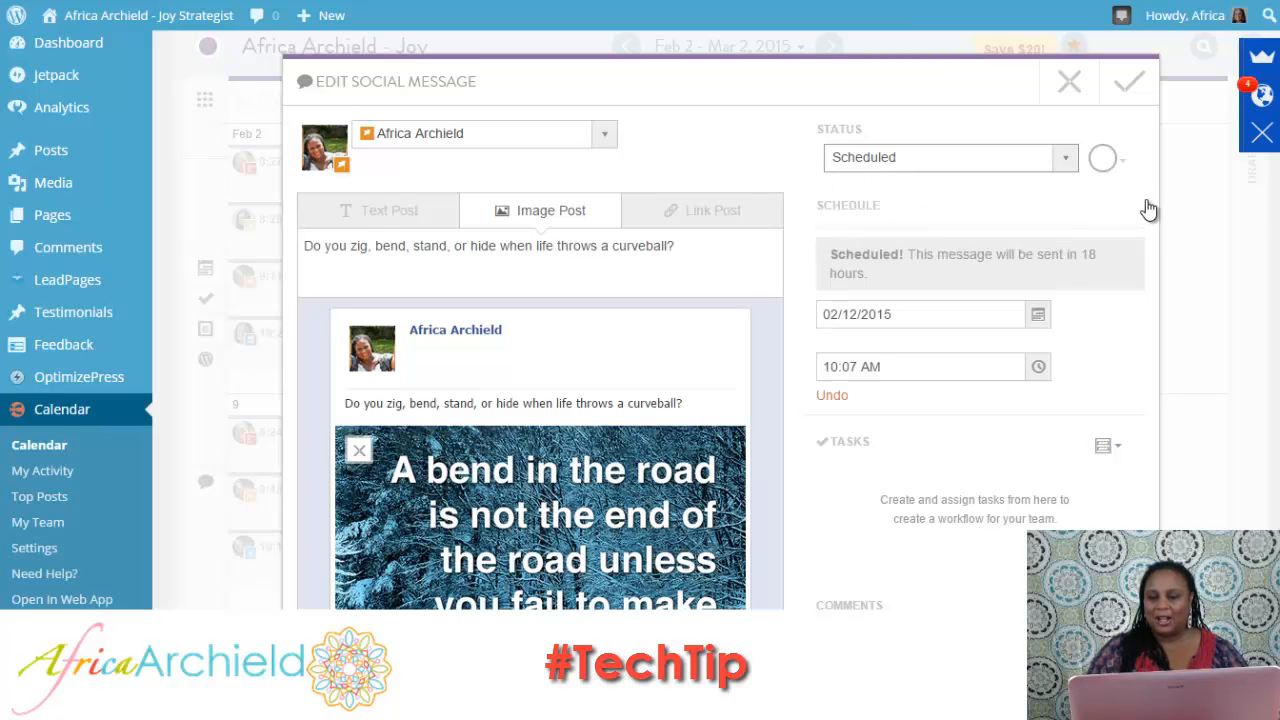
{"action": "scroll", "coordinate": [1263, 333], "scroll_direction": "down", "scroll_amount": 5}
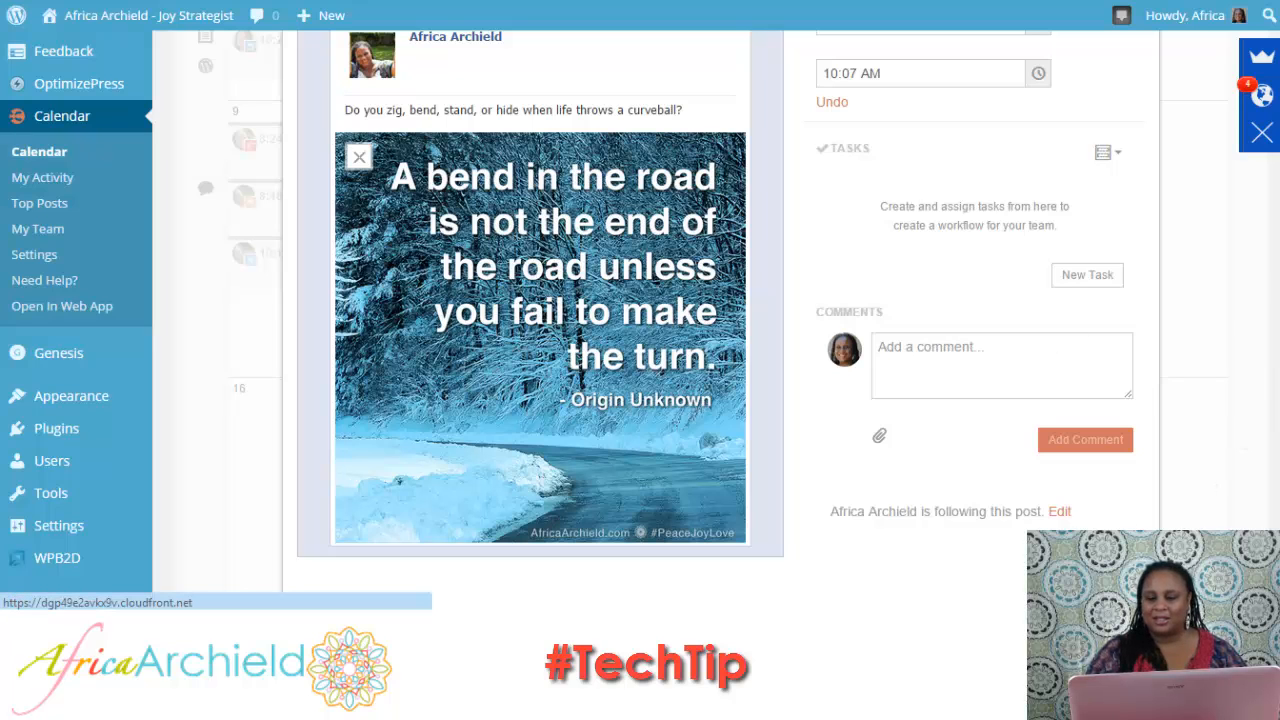
{"action": "scroll", "coordinate": [1276, 188], "scroll_direction": "up", "scroll_amount": 5}
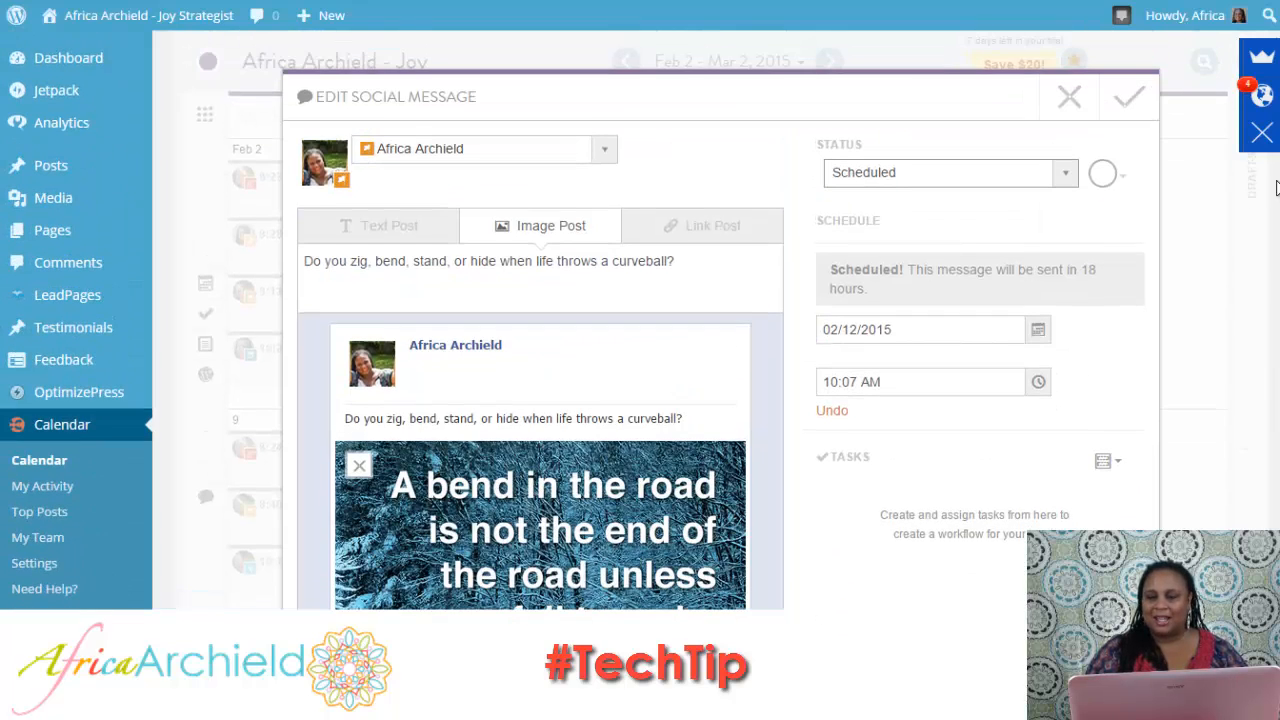
{"action": "left_click", "coordinate": [1069, 100]}
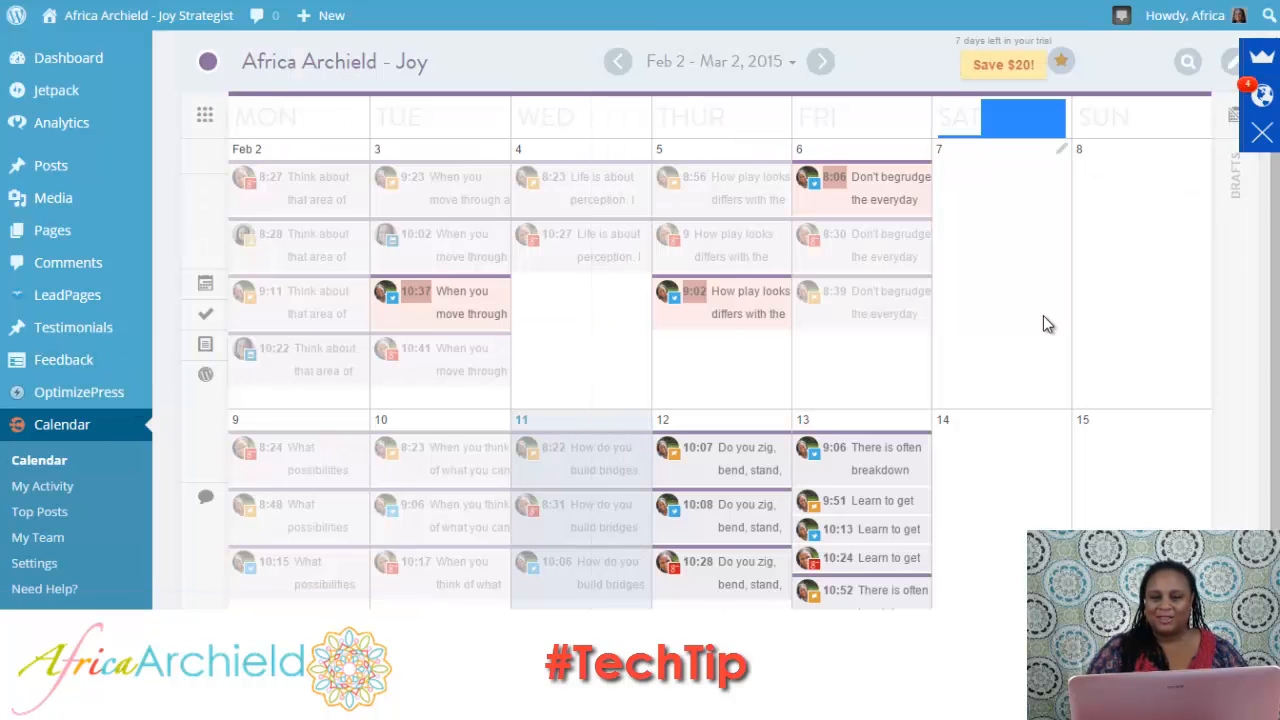
Start a new social message for February 14 with every listed social profile selected, and remove the personal Facebook profile.
{"action": "left_click", "coordinate": [1061, 424]}
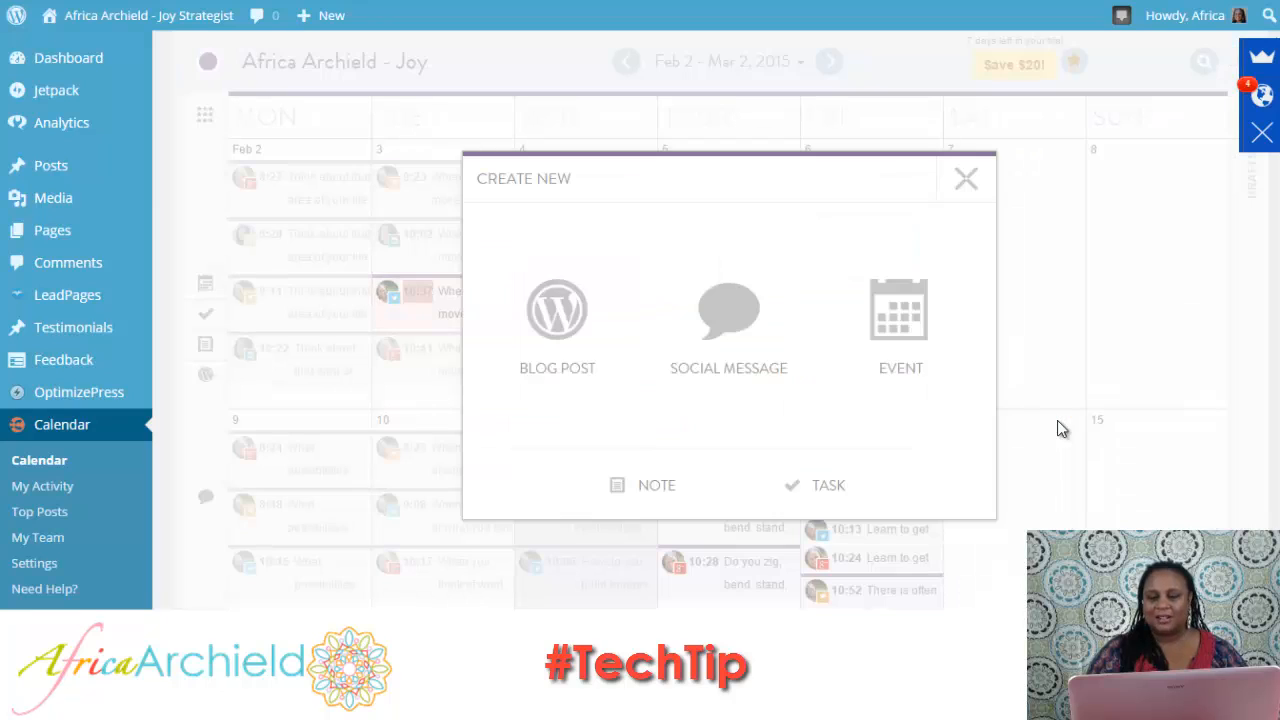
{"action": "left_click", "coordinate": [729, 346]}
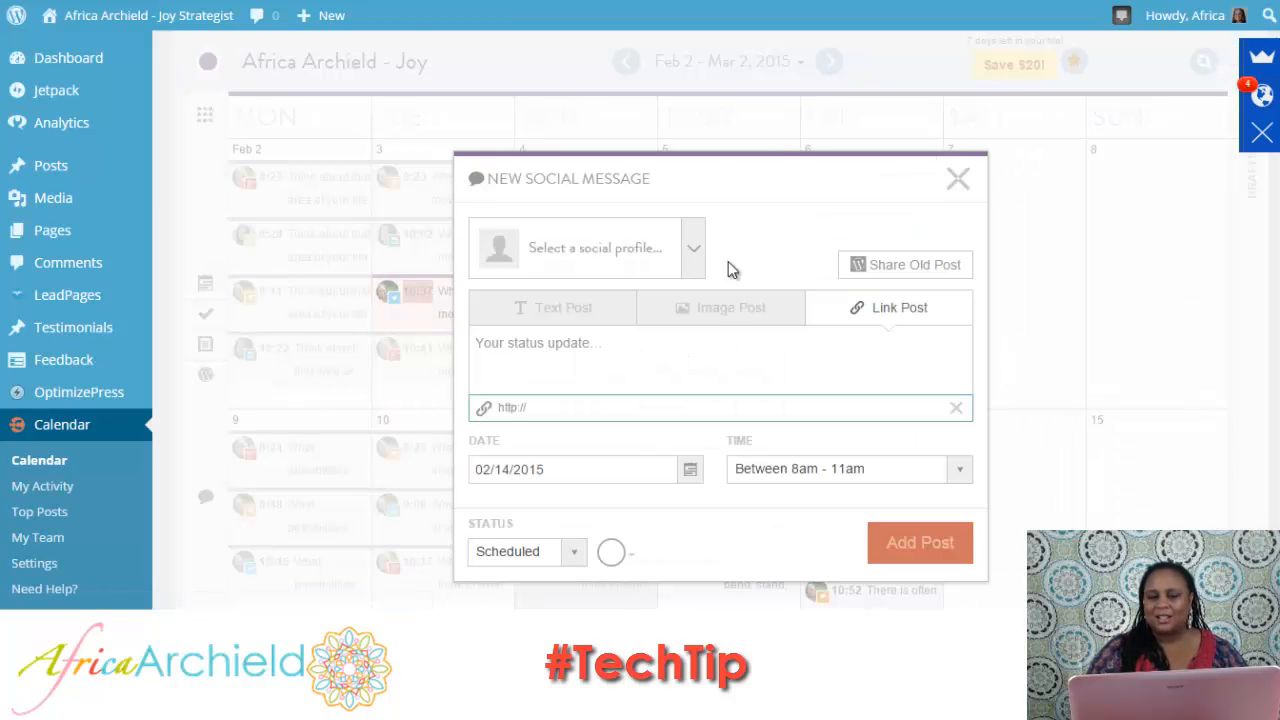
{"action": "left_click", "coordinate": [693, 249]}
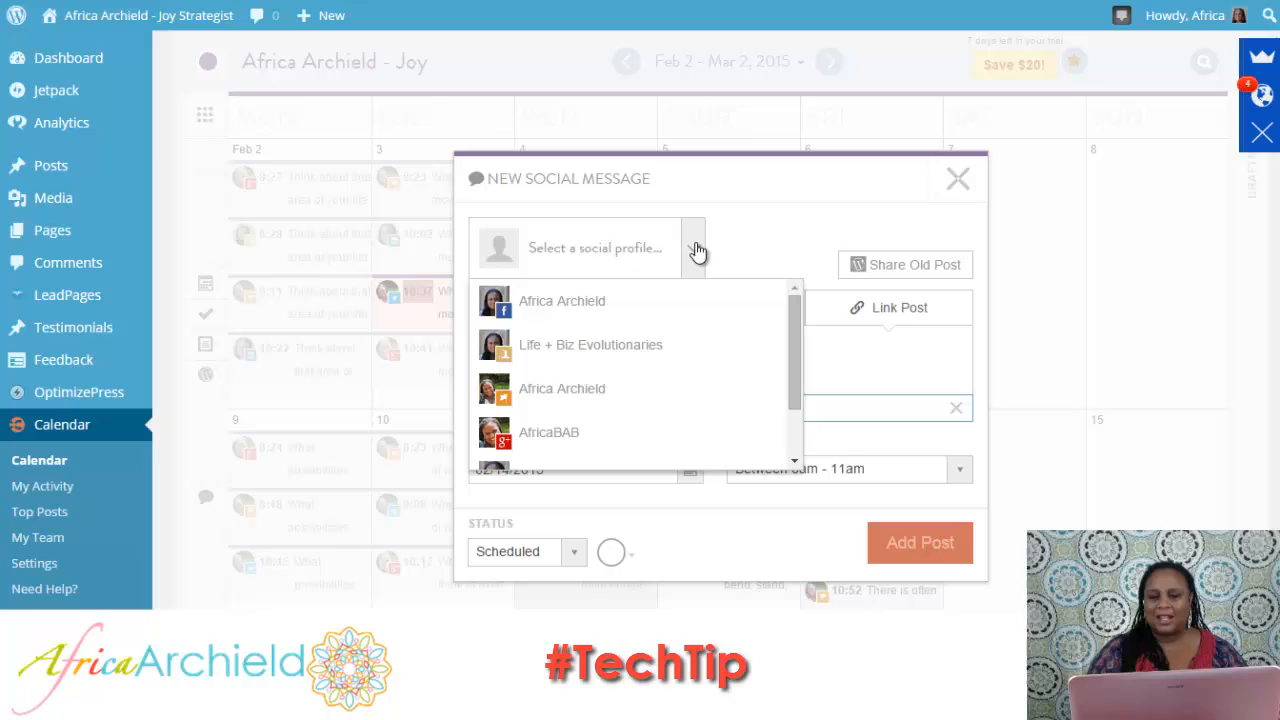
{"action": "left_click", "coordinate": [646, 312]}
{"action": "left_click", "coordinate": [672, 316]}
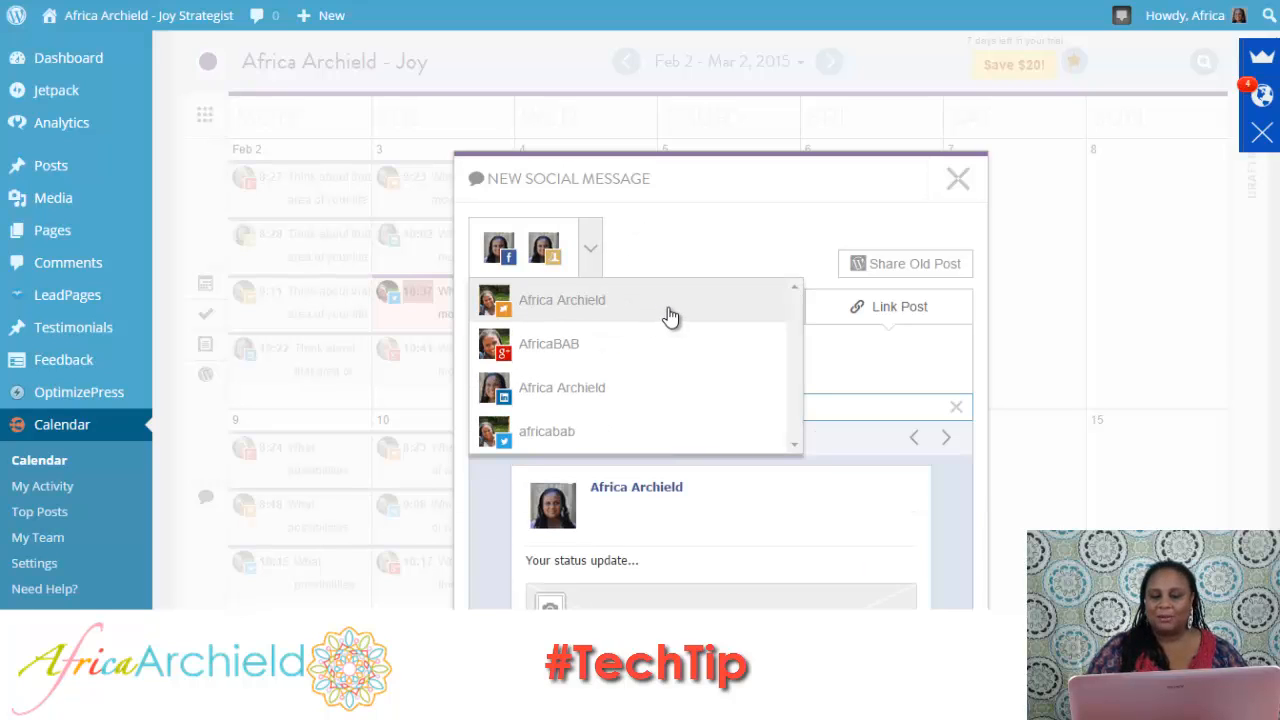
{"action": "left_click", "coordinate": [626, 321]}
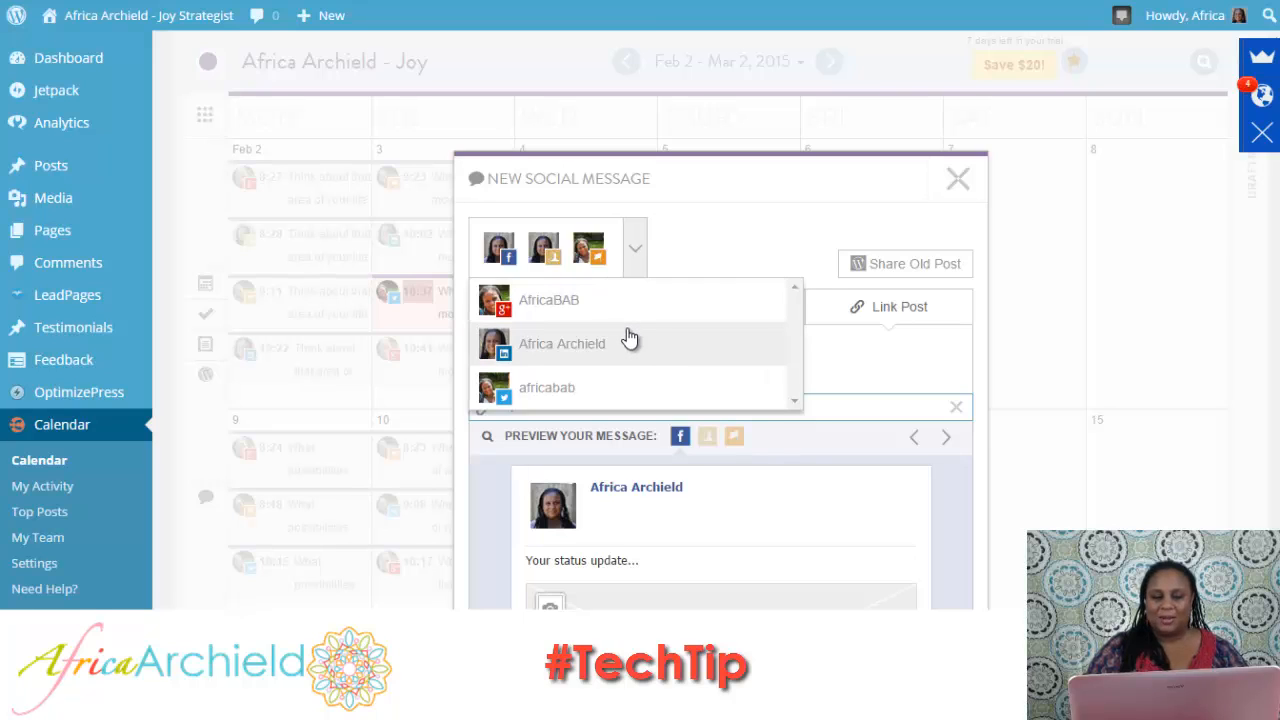
{"action": "left_click", "coordinate": [627, 325]}
{"action": "left_click", "coordinate": [630, 318]}
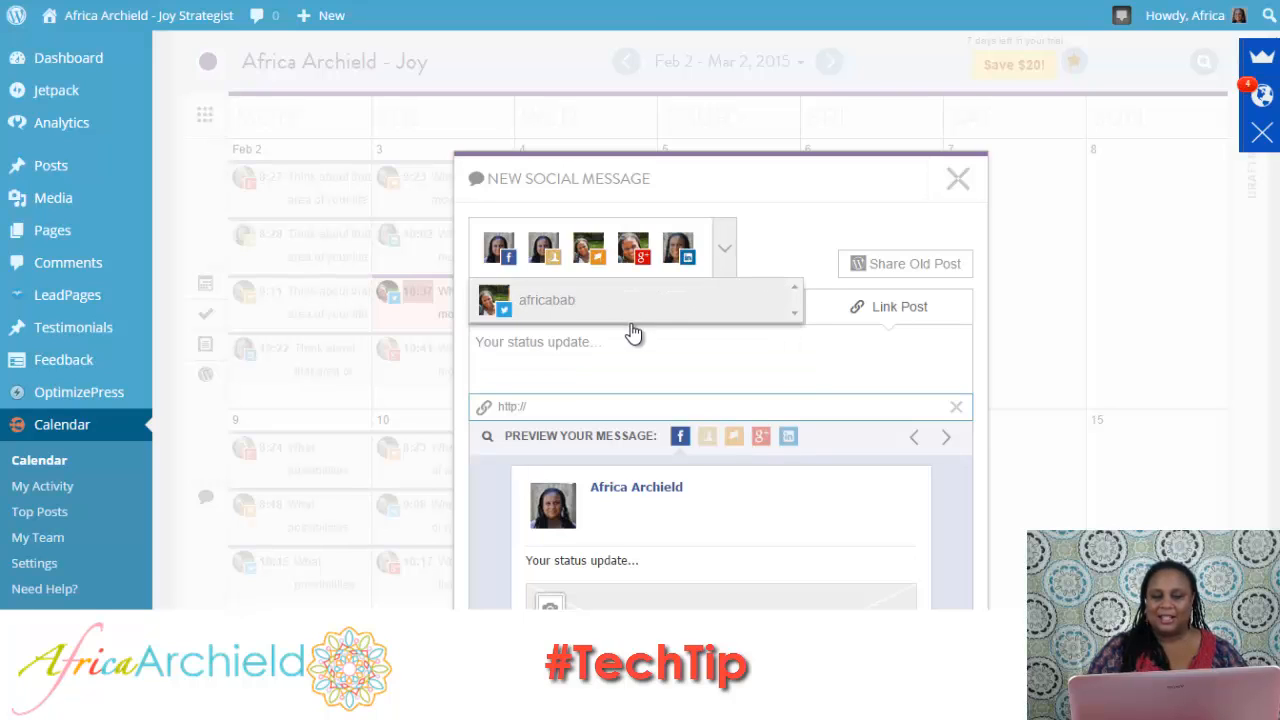
{"action": "left_click", "coordinate": [718, 301]}
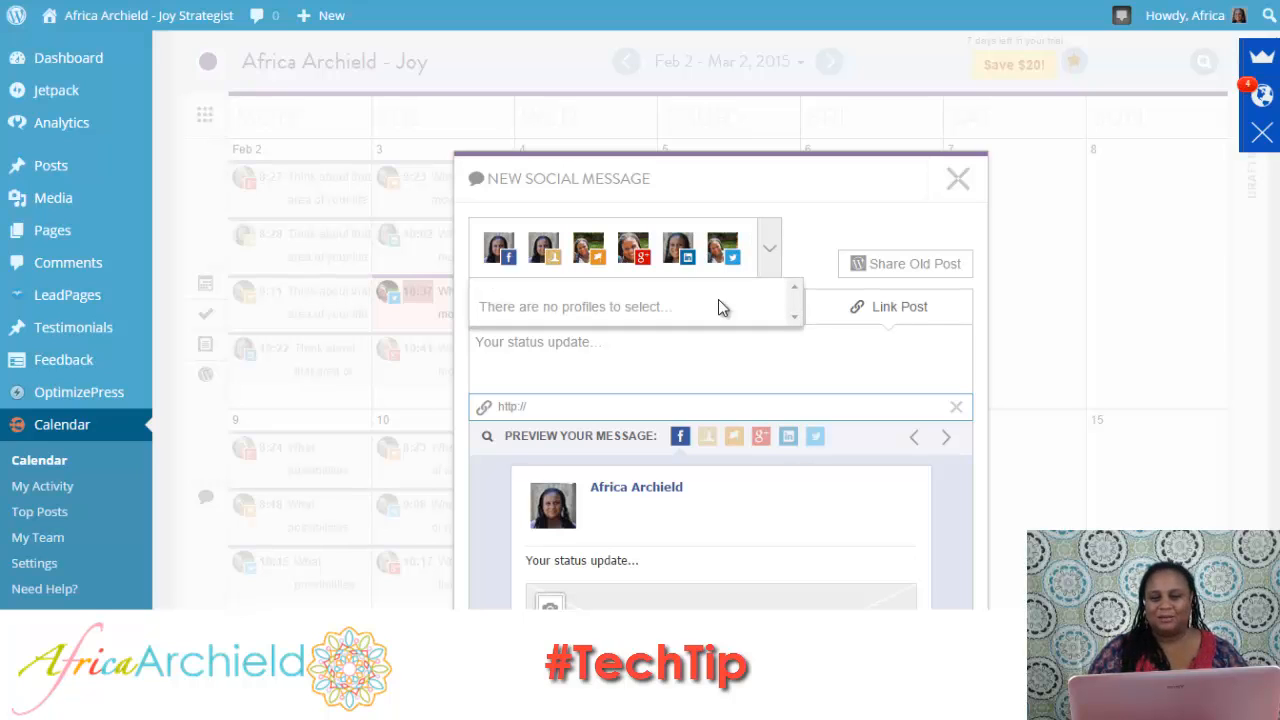
{"action": "left_click", "coordinate": [498, 250]}
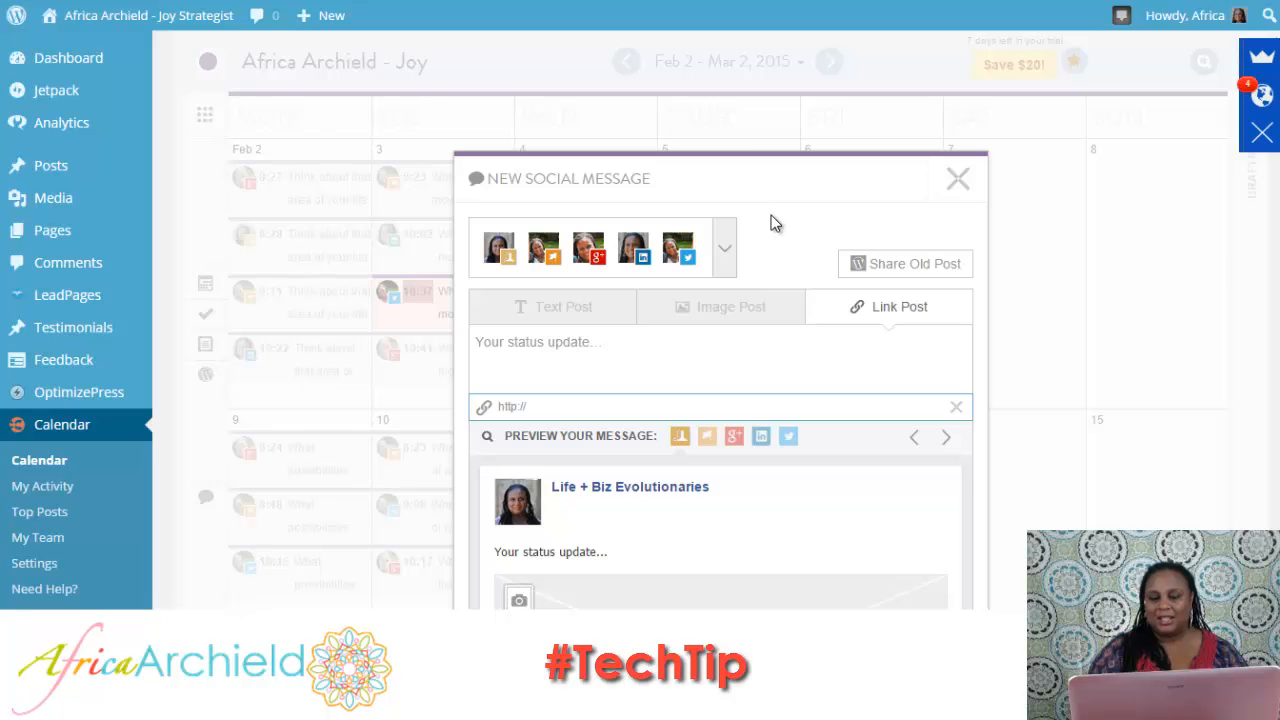
Check the Image Post format for the new message and set the message type to Text Post.
{"action": "scroll", "coordinate": [1263, 262], "scroll_direction": "down", "scroll_amount": 3}
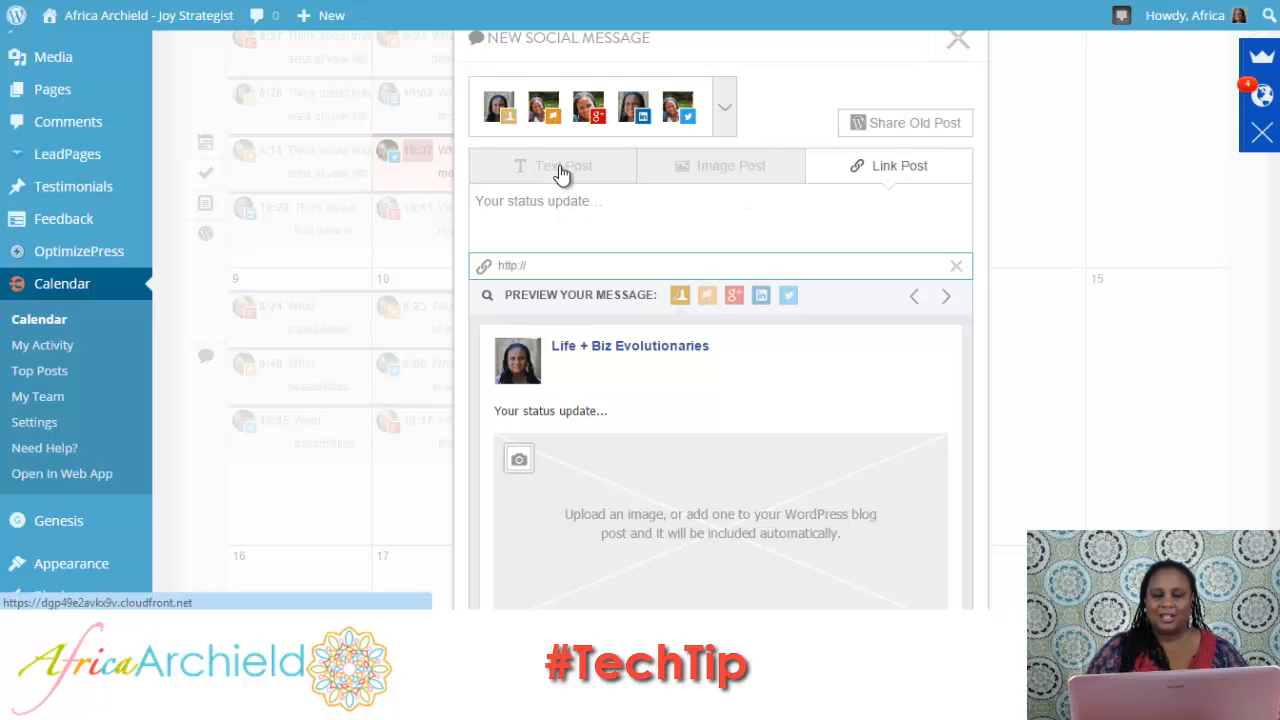
{"action": "left_click", "coordinate": [728, 170]}
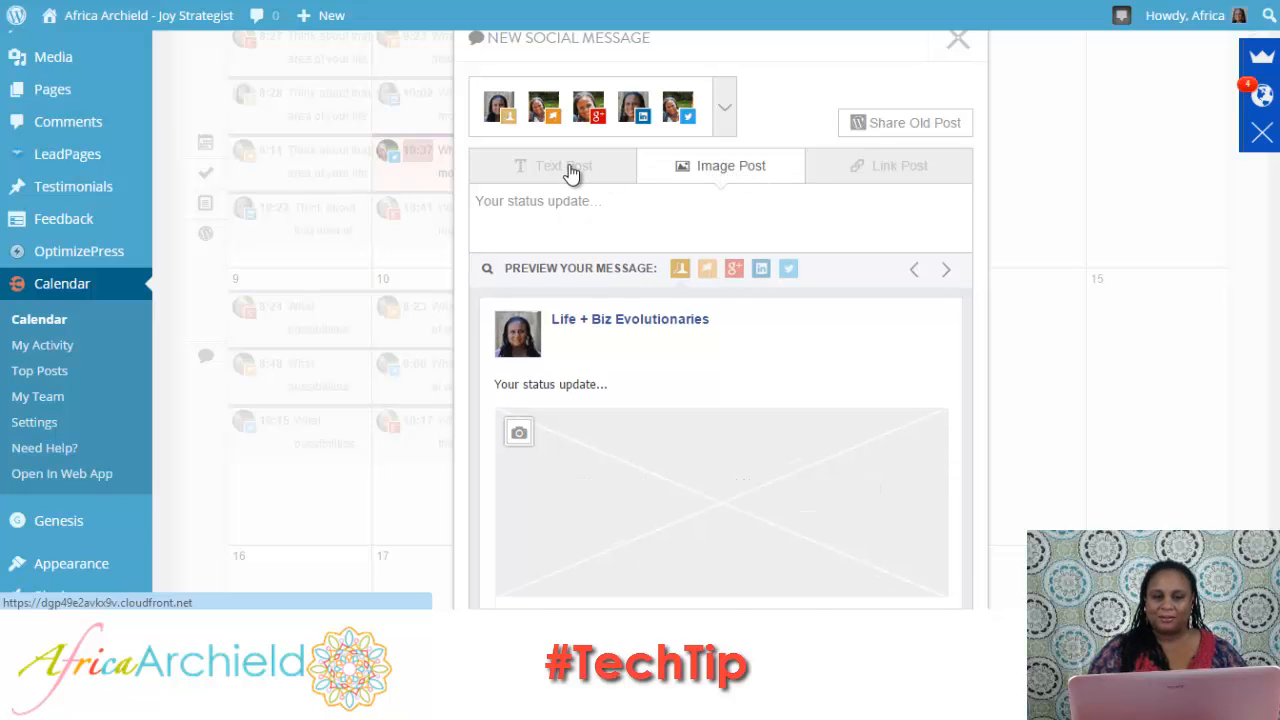
{"action": "left_click", "coordinate": [572, 173]}
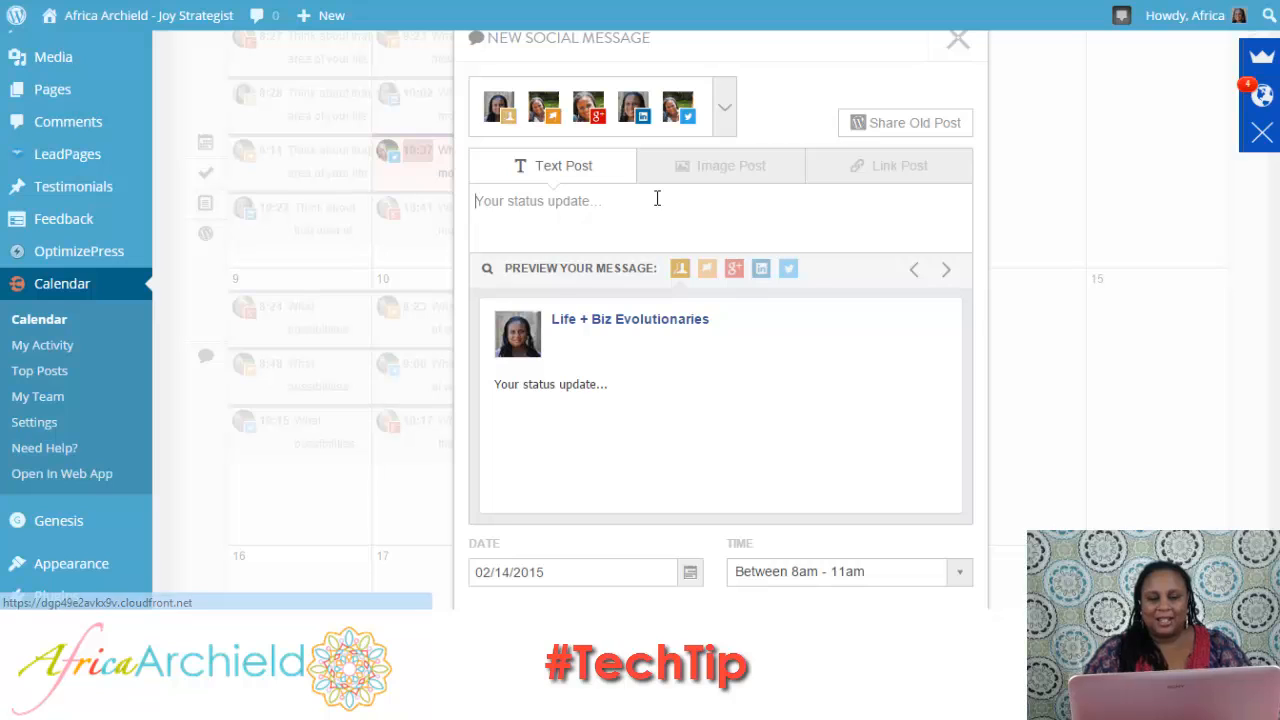
Write the status update "How is your weekend going? Any big plans for Valentine's Day?".
{"action": "type", "text": "How is you"}
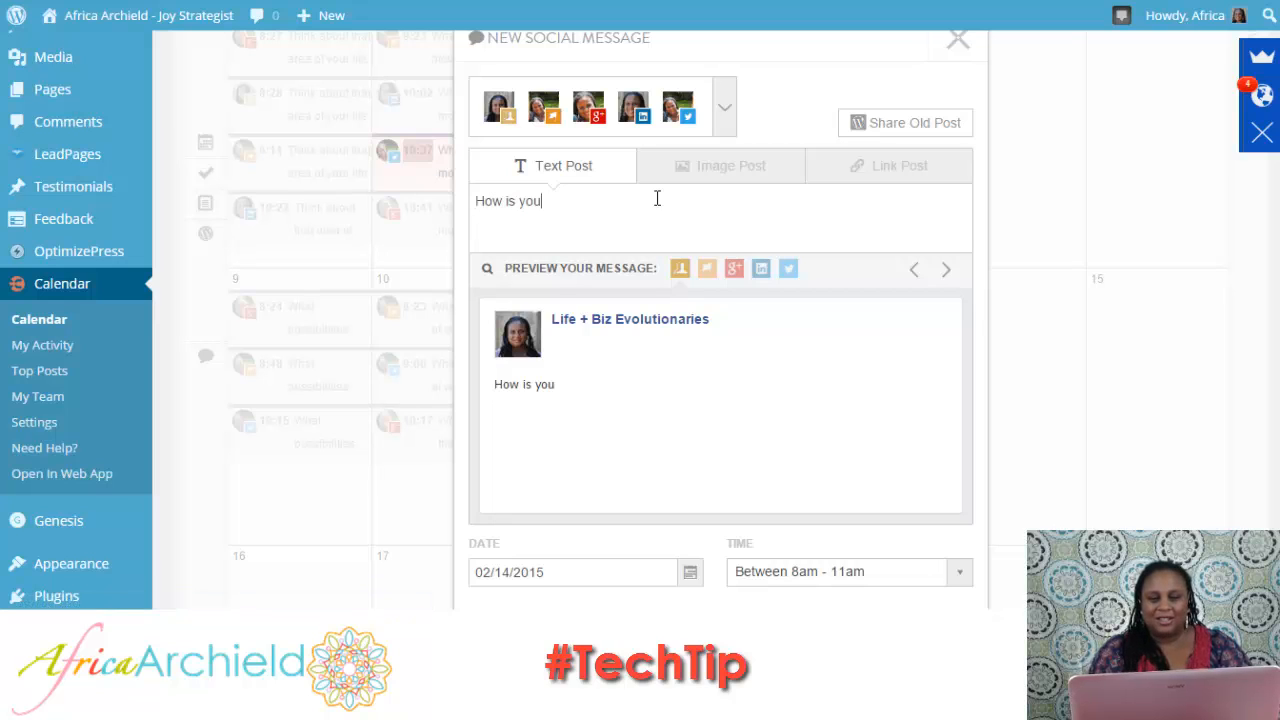
{"action": "type", "text": "r weekend g"}
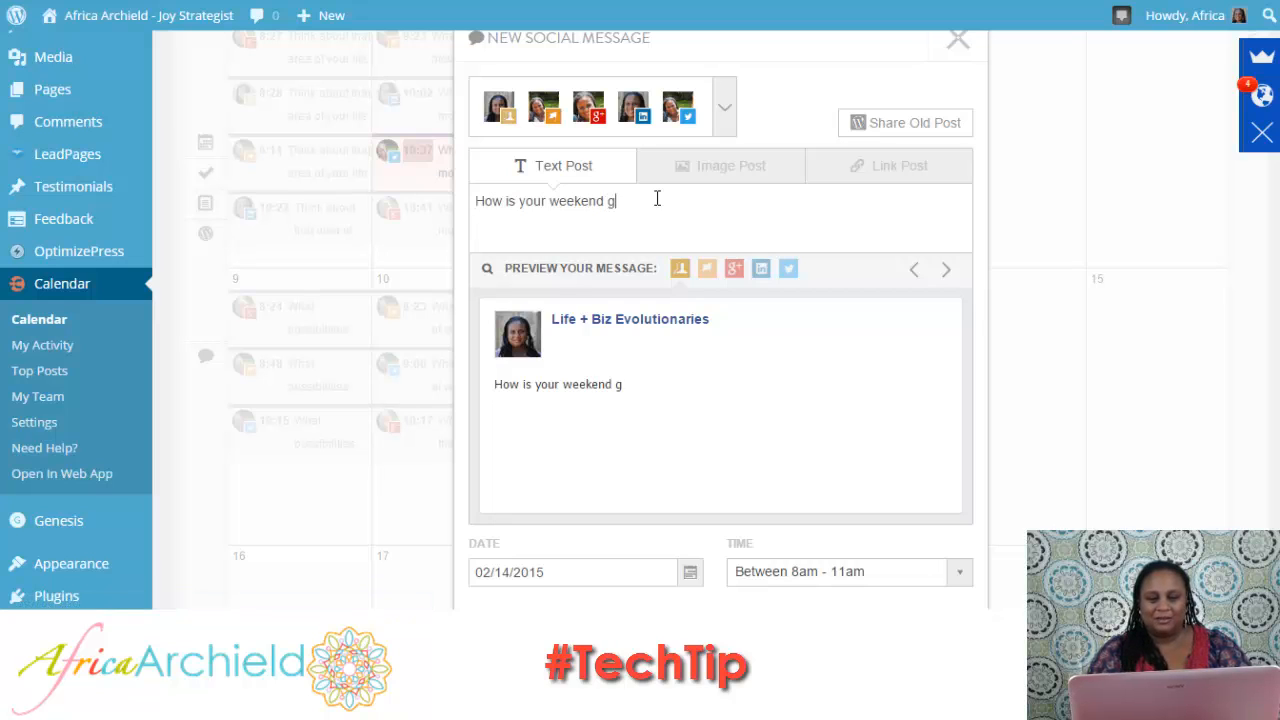
{"action": "type", "text": "oing? Andy"}
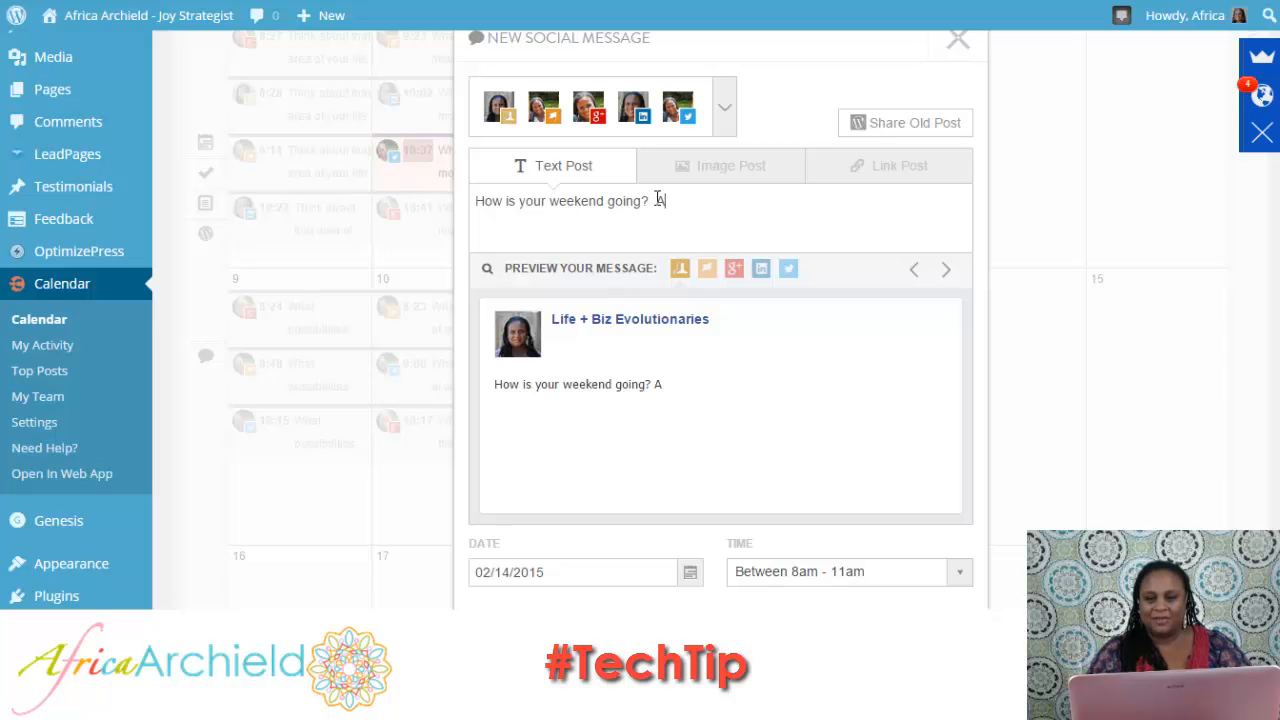
{"action": "key", "text": "BackSpace"}
{"action": "key", "text": "BackSpace"}
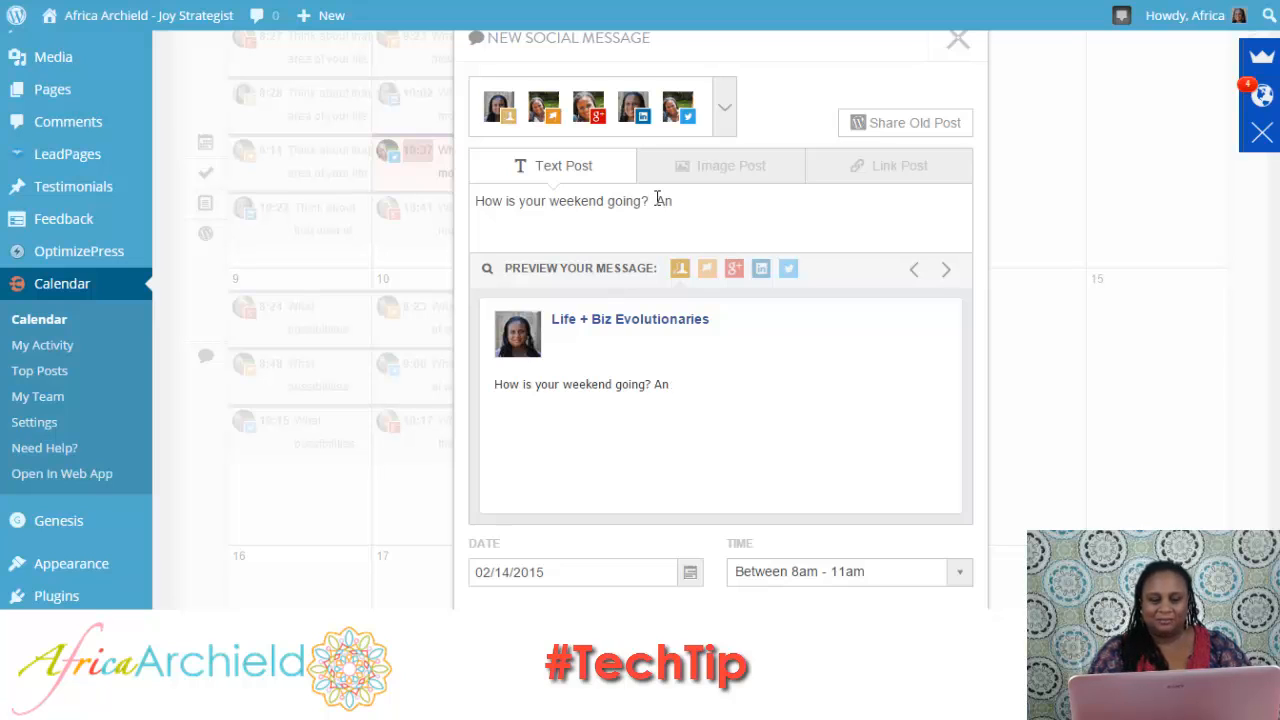
{"action": "type", "text": "y big plan"}
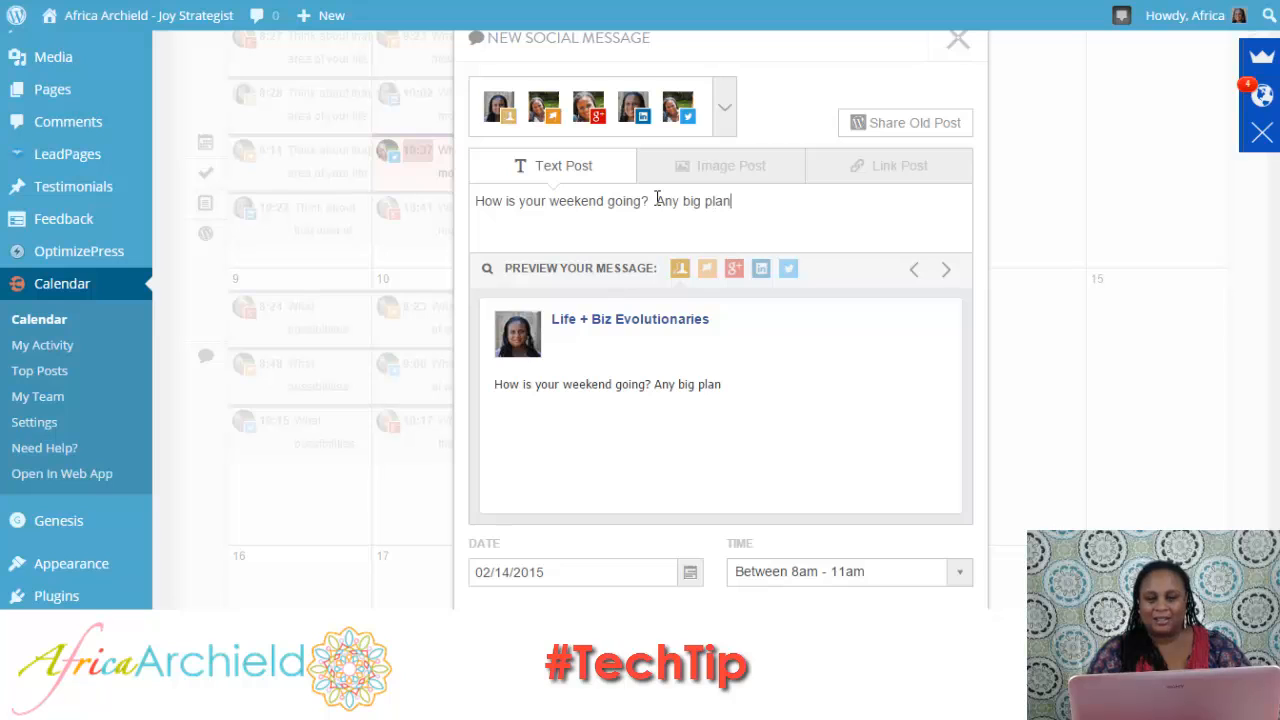
{"action": "type", "text": "s for"}
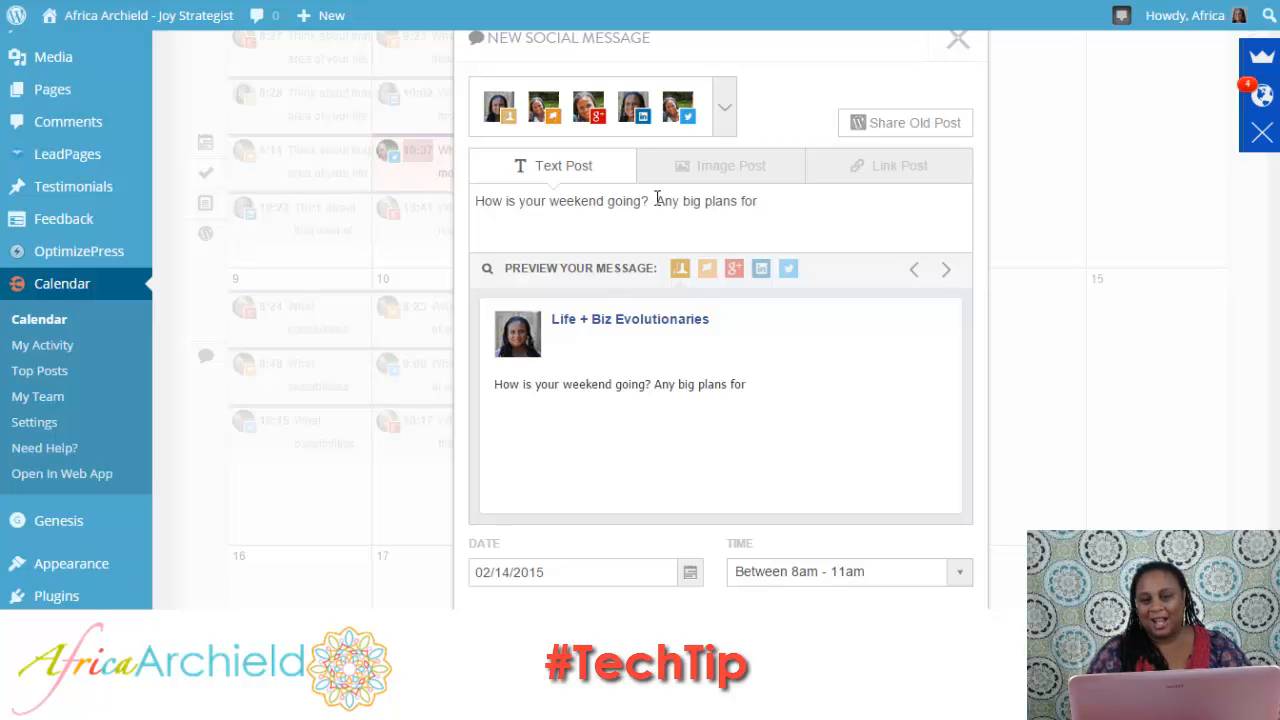
{"action": "type", "text": " Valentine"}
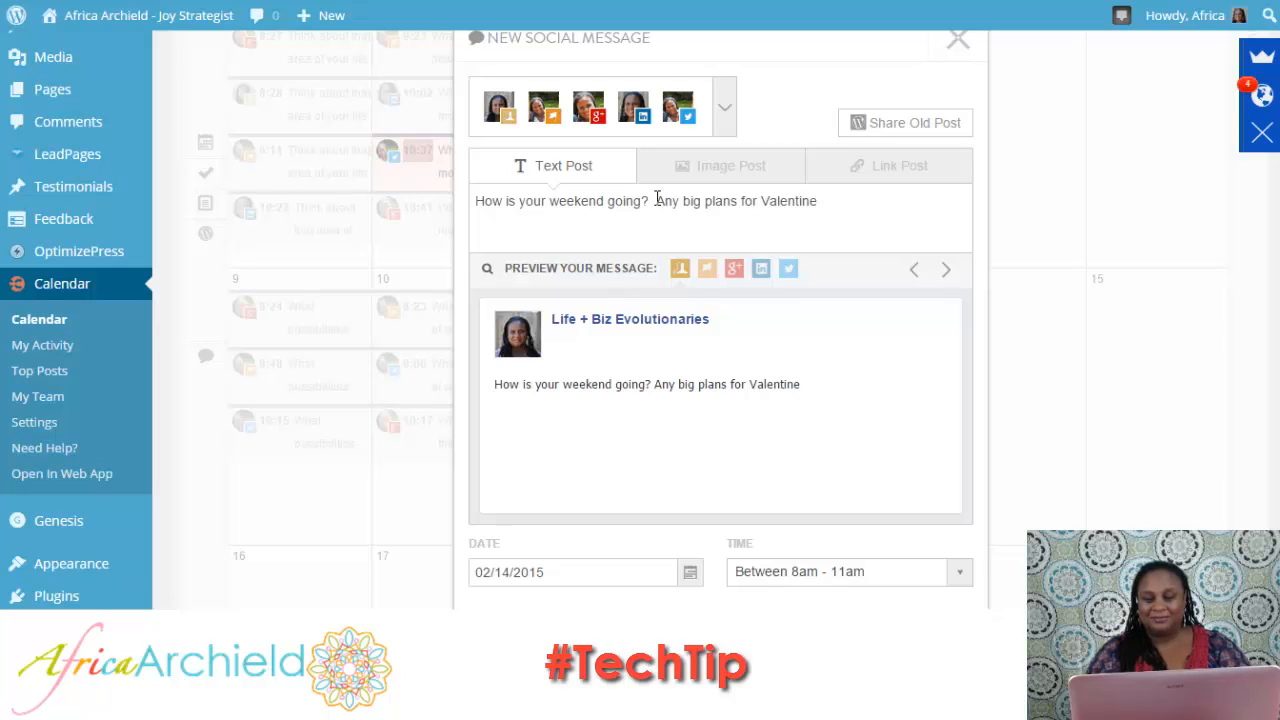
{"action": "type", "text": "'s Day?"}
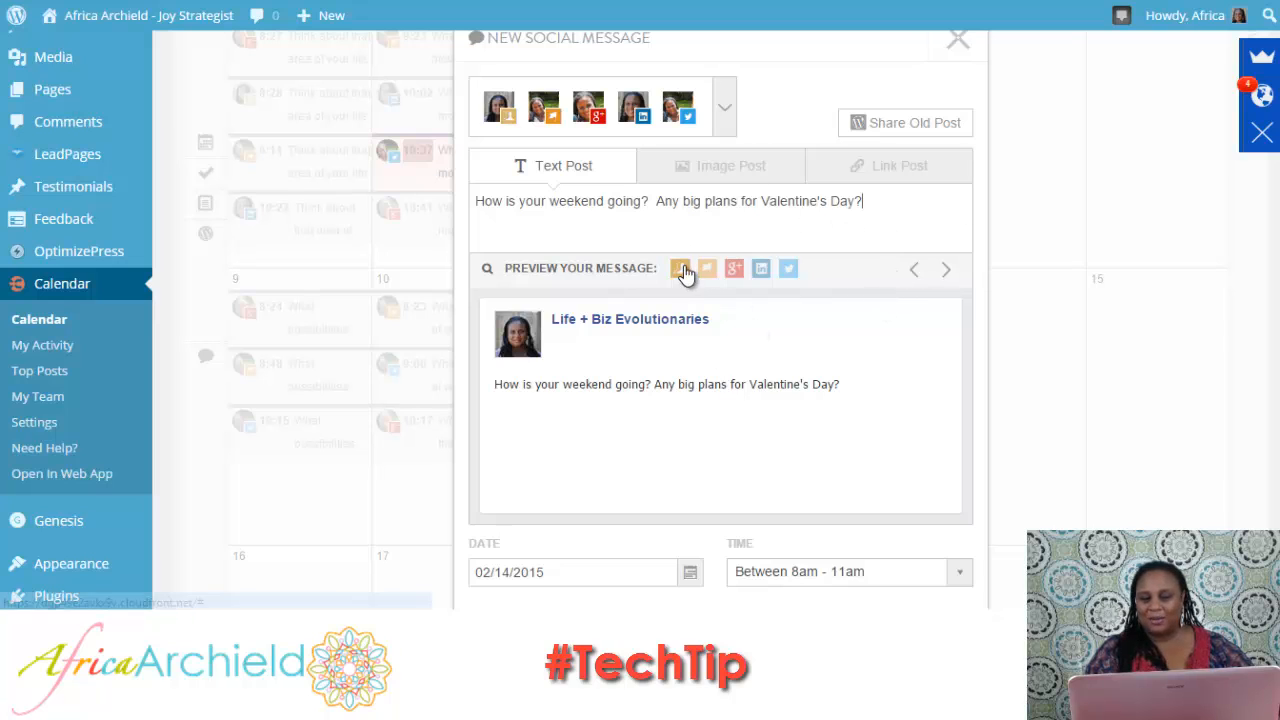
Preview the new February 14 message as it would appear on each selected social network, ending with Twitter.
{"action": "left_click", "coordinate": [946, 272]}
{"action": "left_click", "coordinate": [946, 272]}
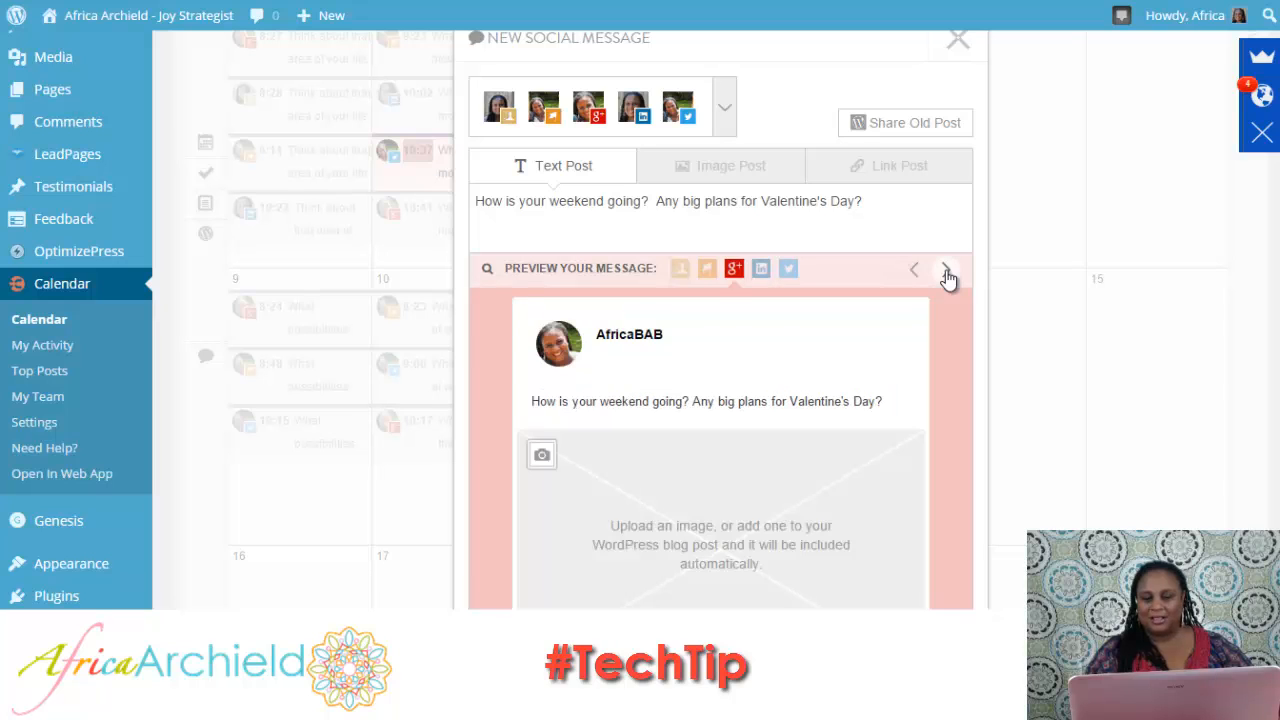
{"action": "left_click", "coordinate": [946, 272]}
{"action": "left_click", "coordinate": [946, 272]}
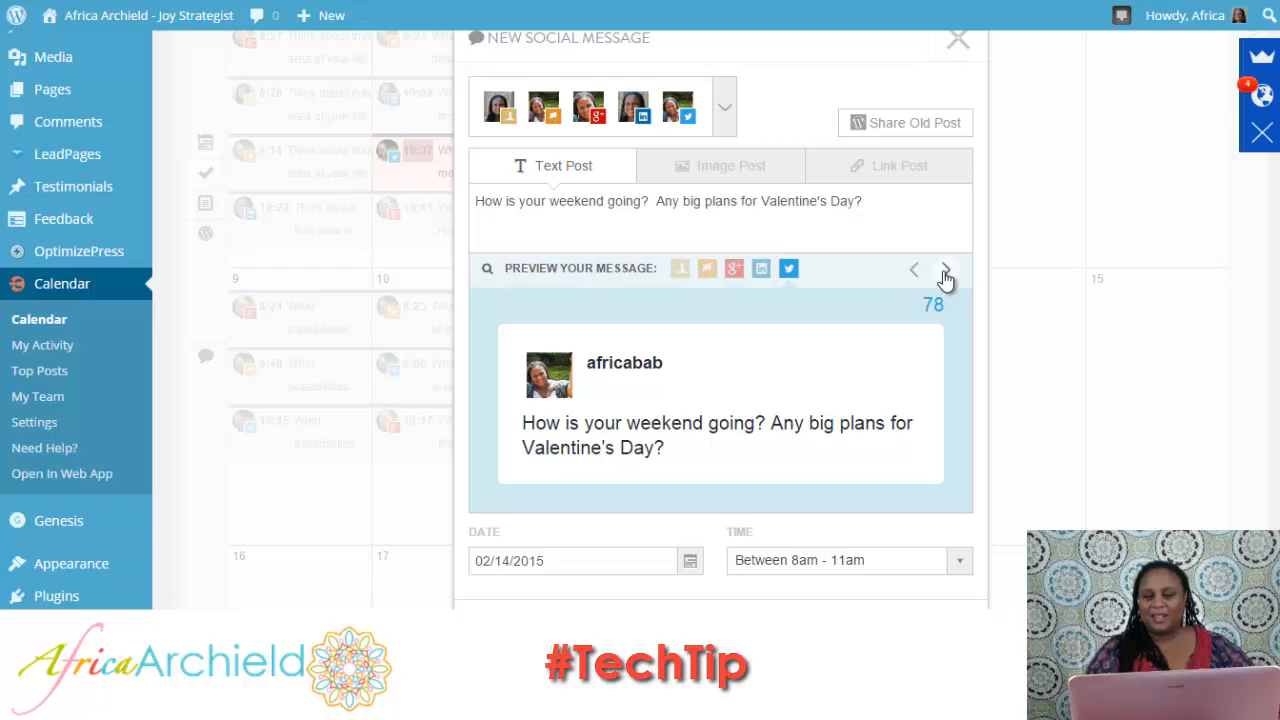
Append the hashtag #Valentine to the end of the status update.
{"action": "left_click", "coordinate": [885, 203]}
{"action": "type", "text": "#Va"}
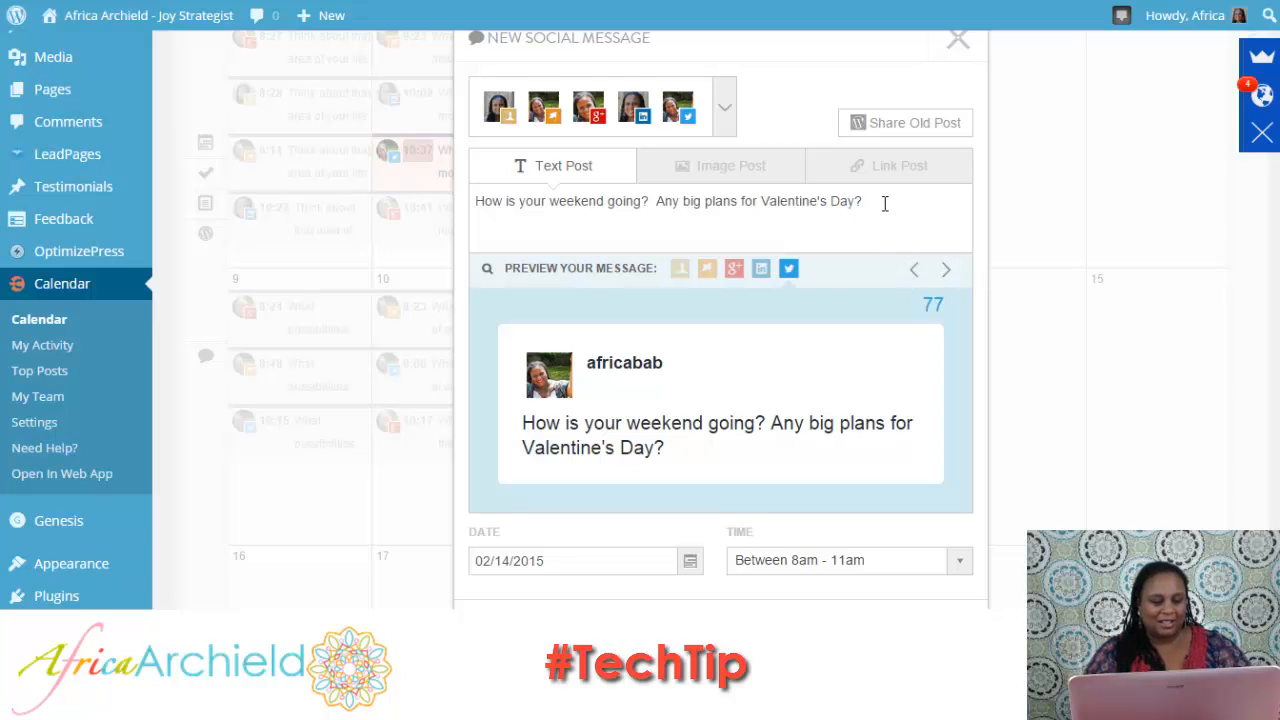
{"action": "type", "text": "lentine"}
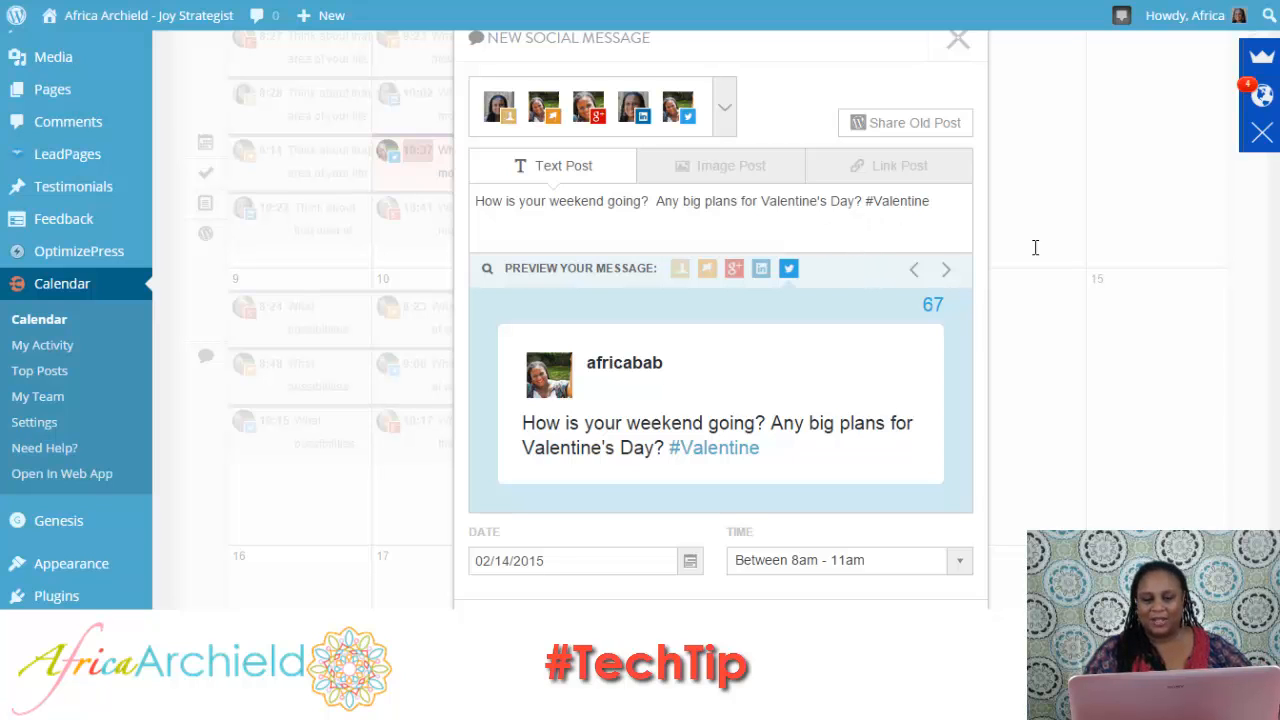
Keep the posting time at Between 8am - 11am with status Scheduled, and add the post to the calendar.
{"action": "scroll", "coordinate": [720, 320], "scroll_direction": "down", "scroll_amount": 3}
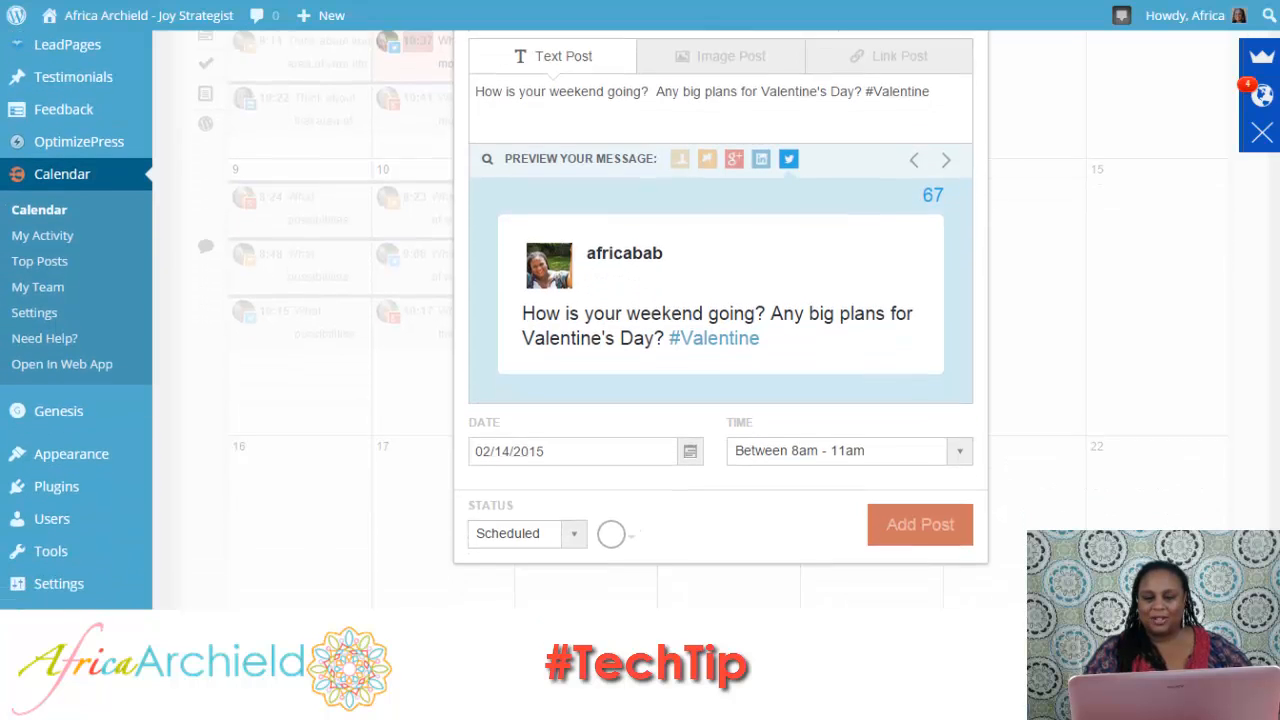
{"action": "scroll", "coordinate": [720, 320], "scroll_direction": "down", "scroll_amount": 2}
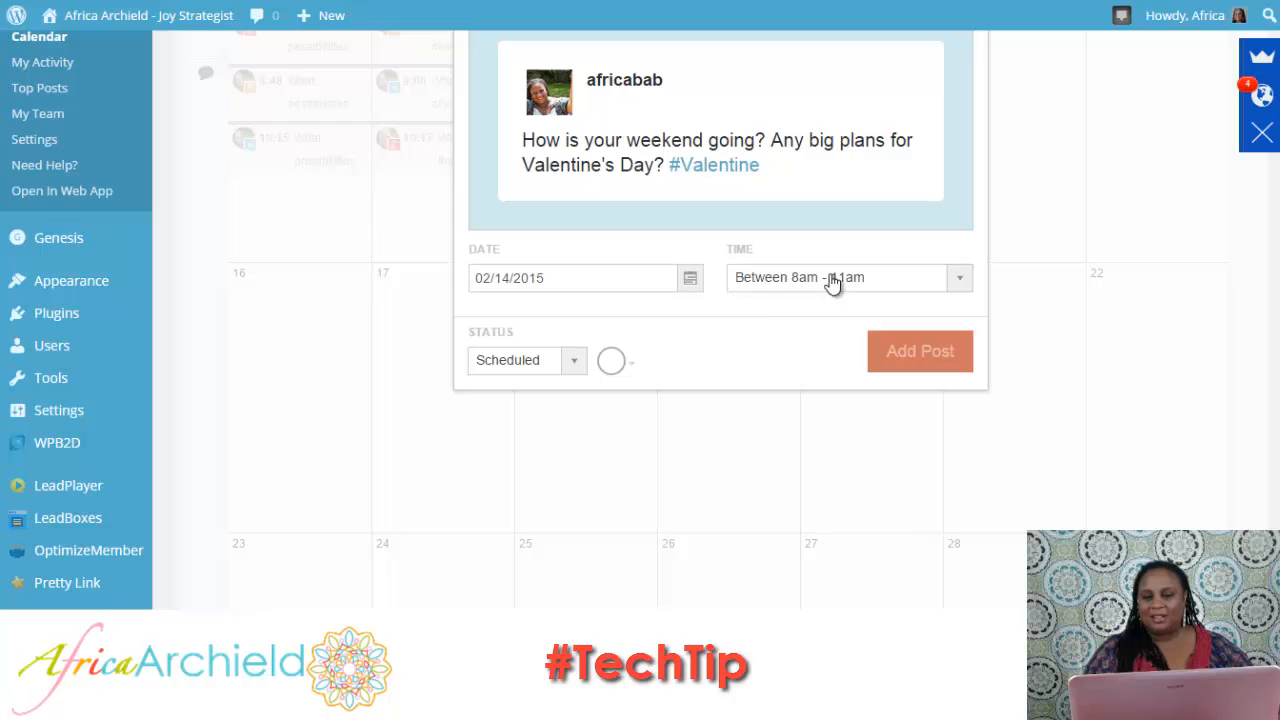
{"action": "left_click", "coordinate": [964, 289]}
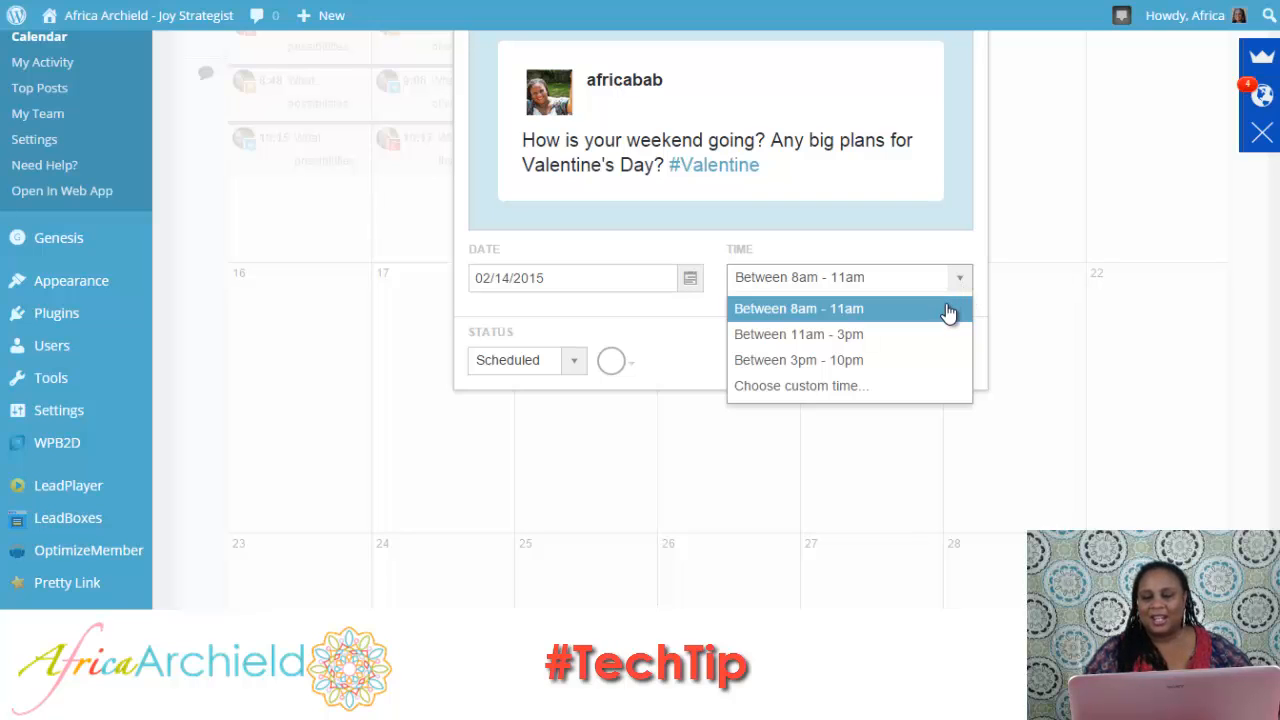
{"action": "left_click", "coordinate": [948, 309]}
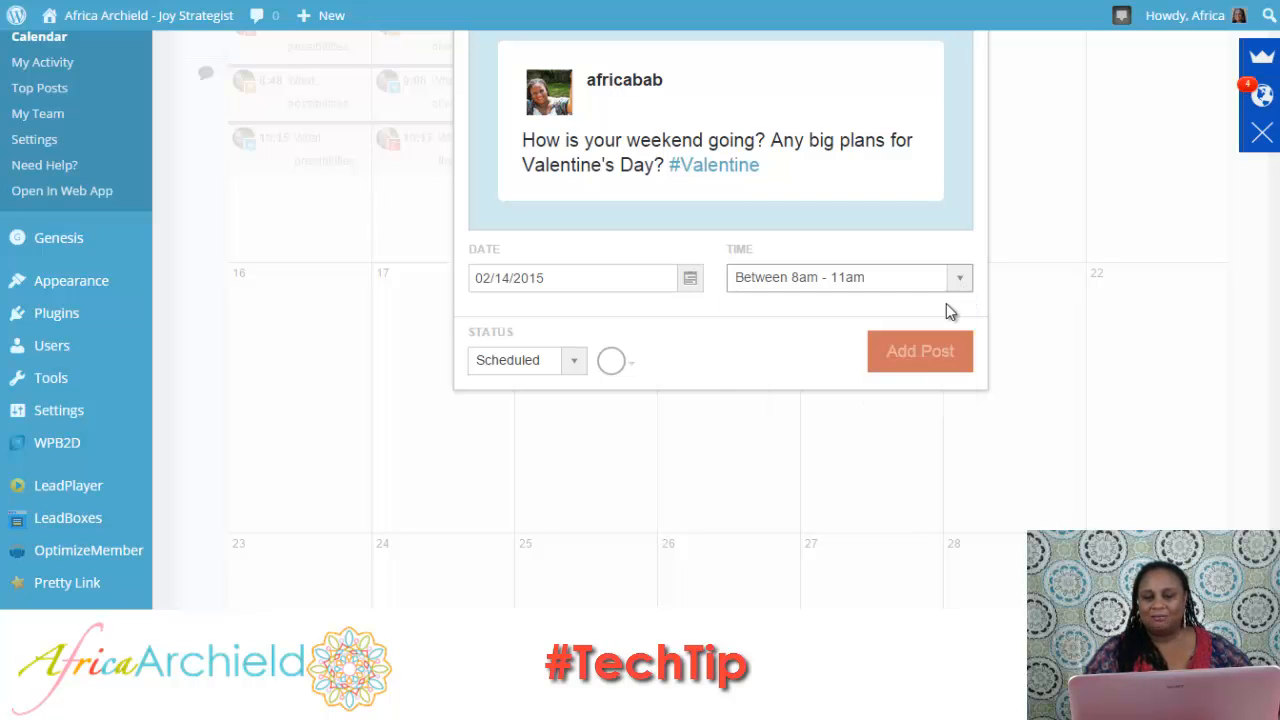
{"action": "left_click", "coordinate": [900, 356]}
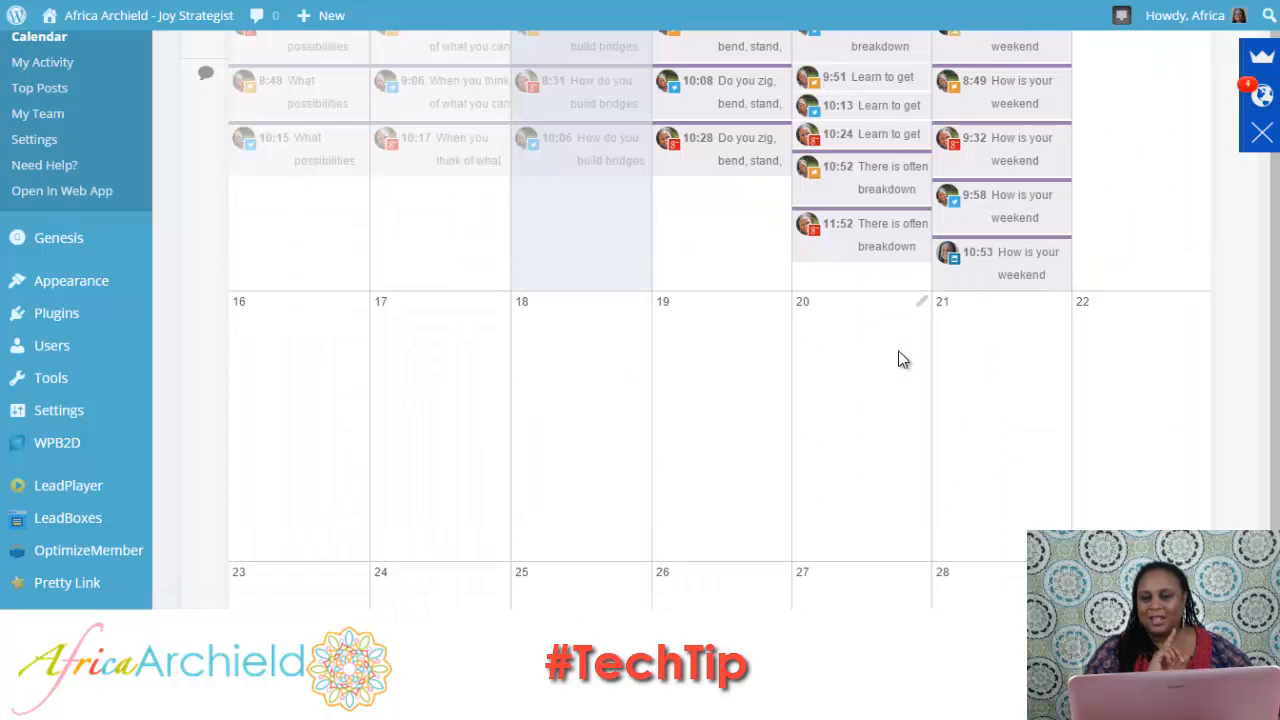
Review the individual messages scheduled on February 14, checking the profile and time of each one.
{"action": "scroll", "coordinate": [1018, 195], "scroll_direction": "up", "scroll_amount": 3}
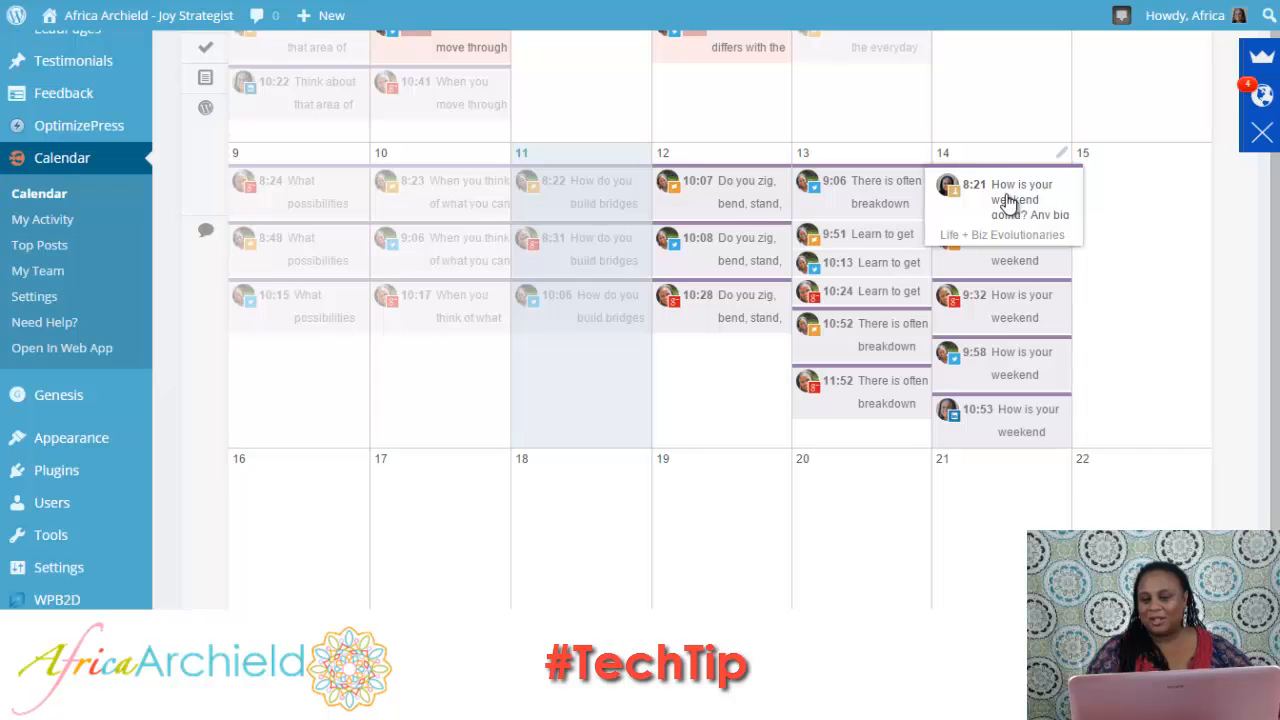
{"action": "mouse_move", "coordinate": [1035, 262]}
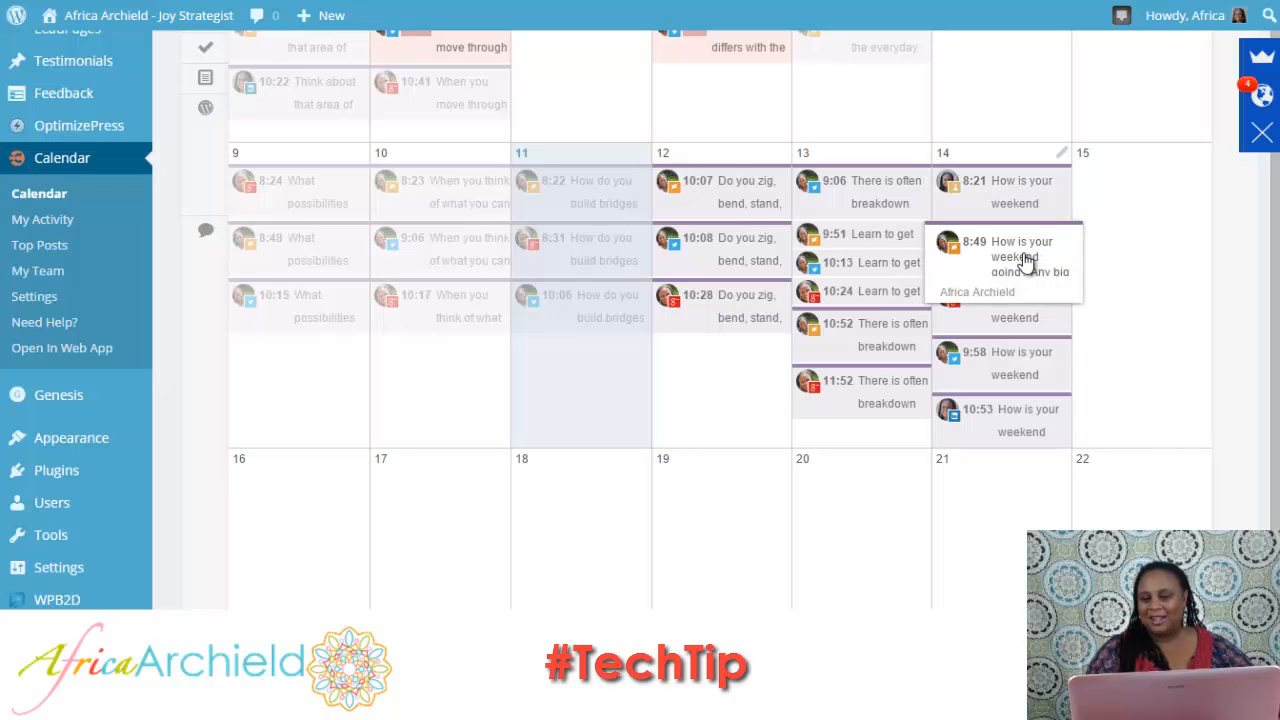
{"action": "mouse_move", "coordinate": [1040, 300]}
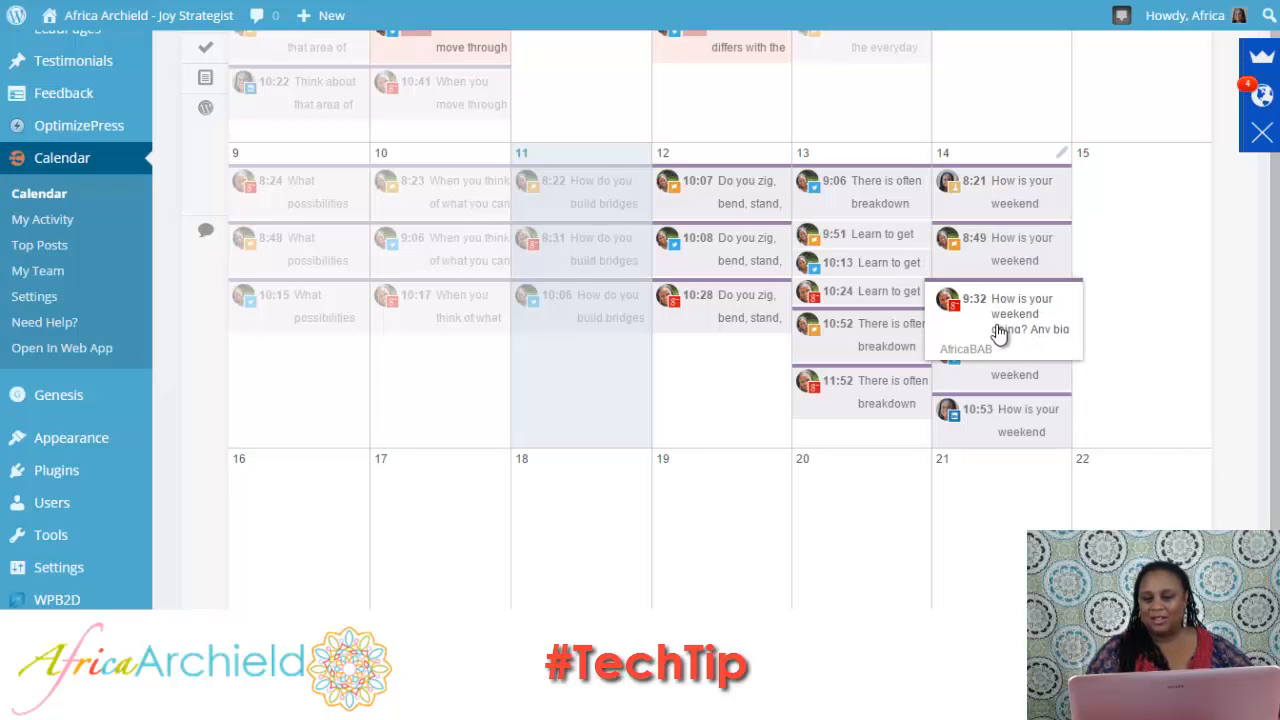
{"action": "mouse_move", "coordinate": [1025, 376]}
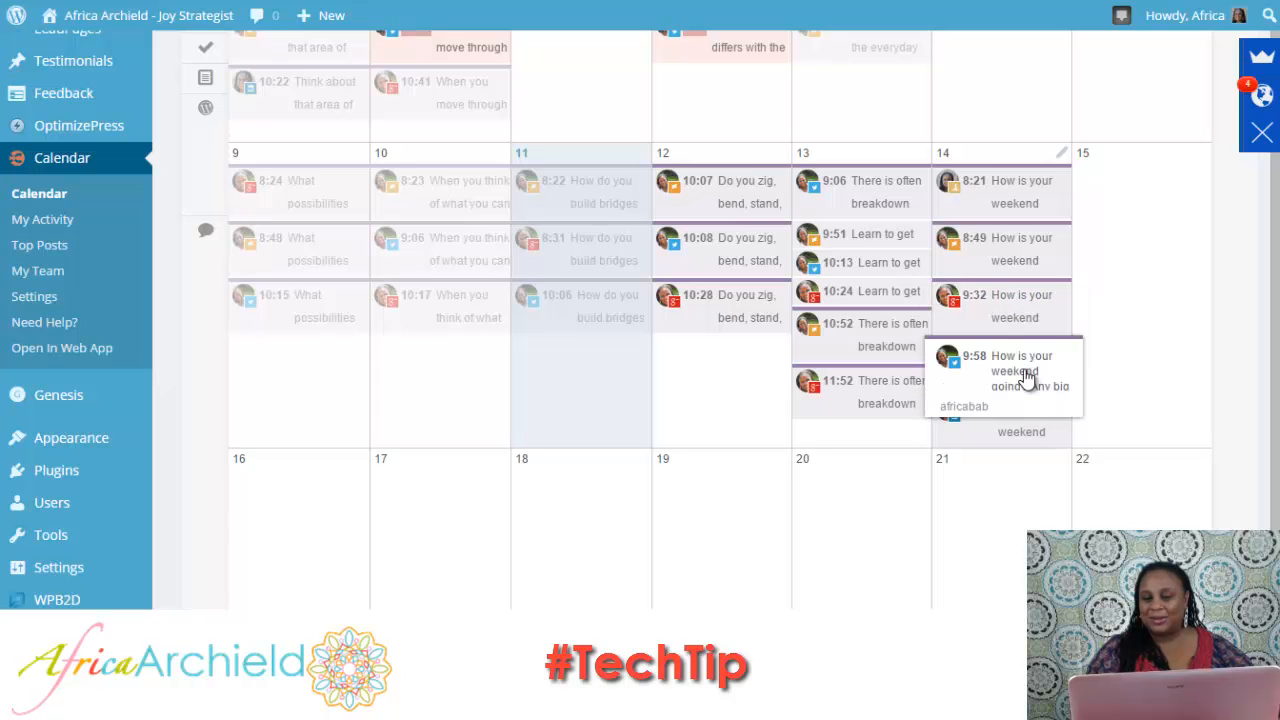
{"action": "mouse_move", "coordinate": [1045, 448]}
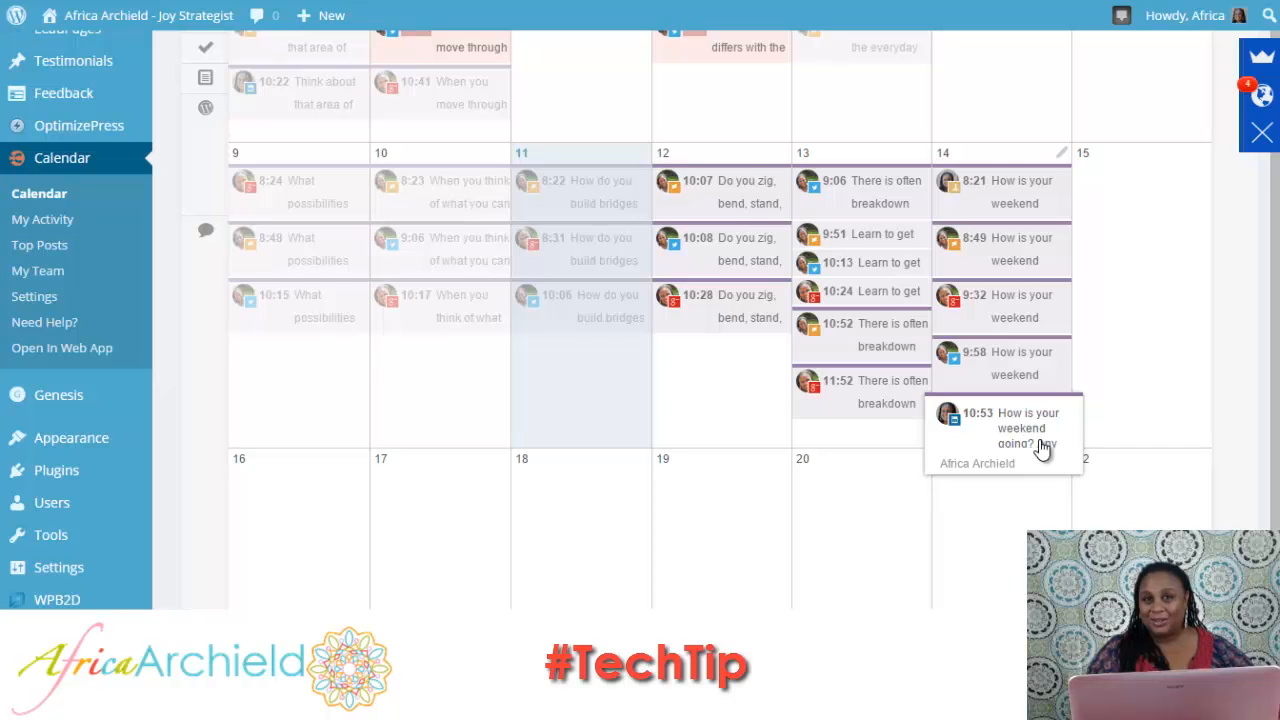
{"action": "left_click", "coordinate": [1043, 448]}
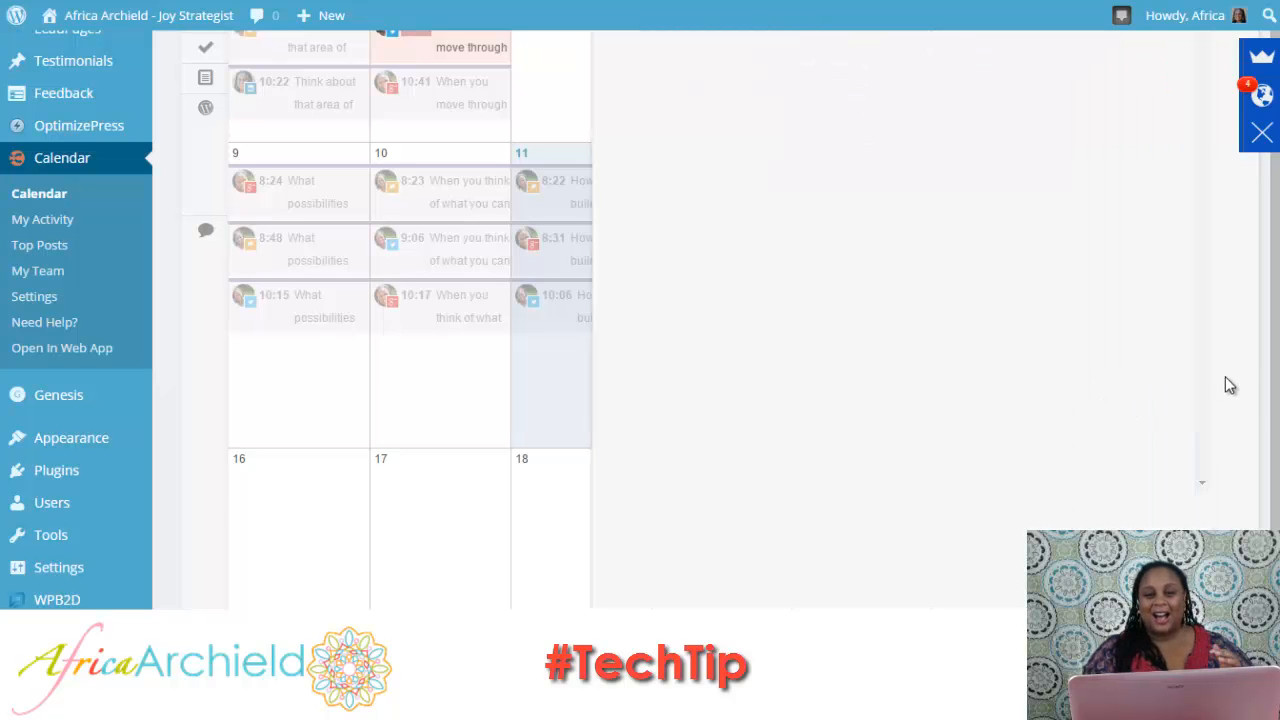
{"action": "left_click", "coordinate": [337, 598]}
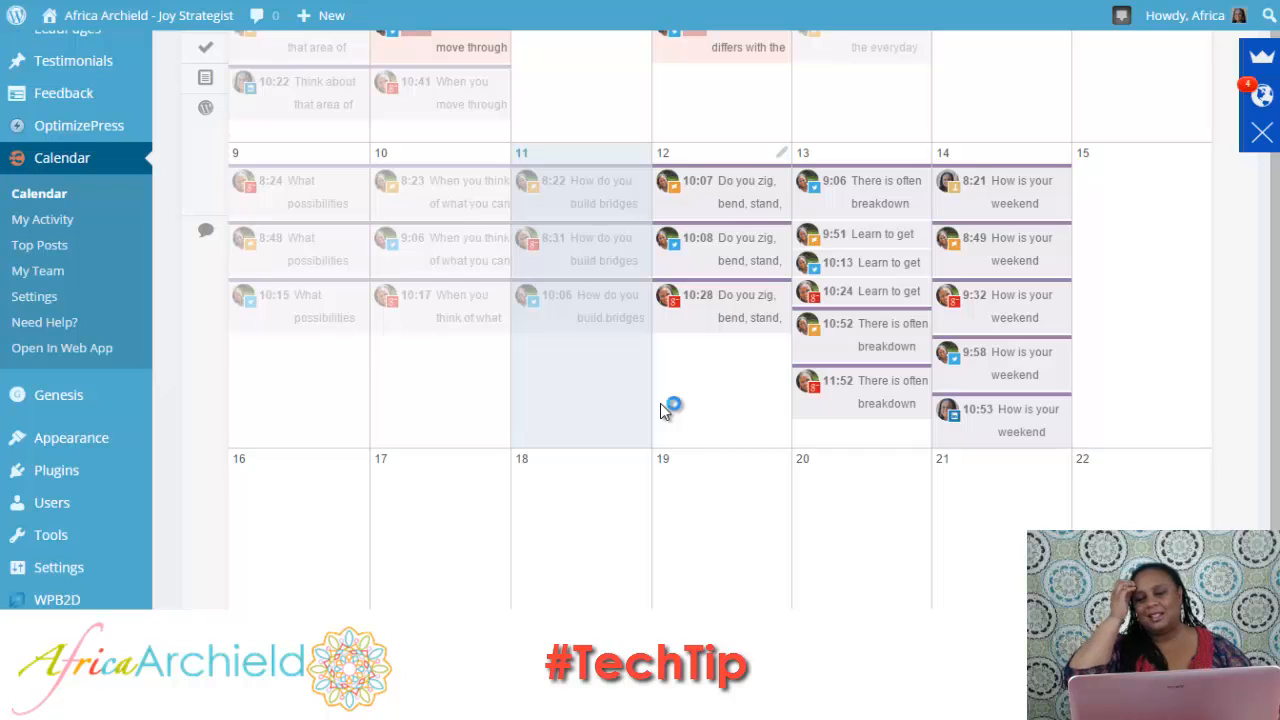
Open the 8:21 message for Life + Biz Evolutionaries on February 14 and change its opening to "Evolutionaries, how is your weekend going?".
{"action": "mouse_move", "coordinate": [975, 194]}
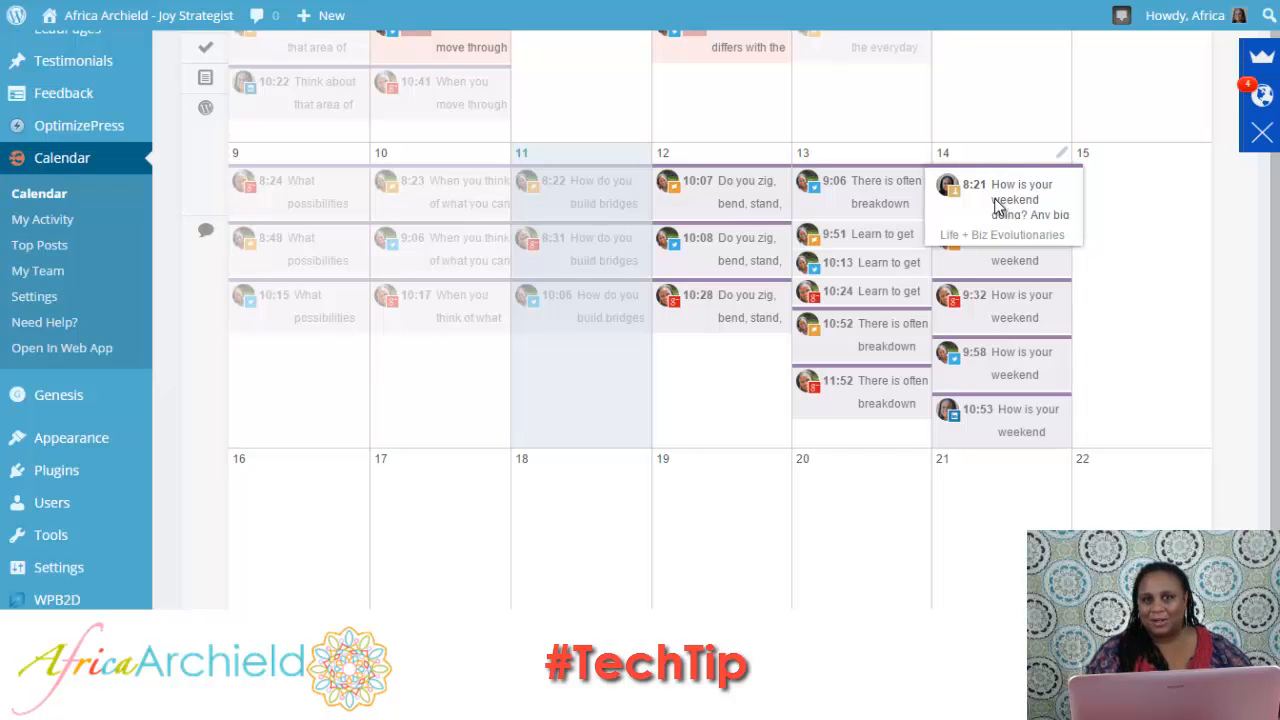
{"action": "left_click", "coordinate": [997, 205]}
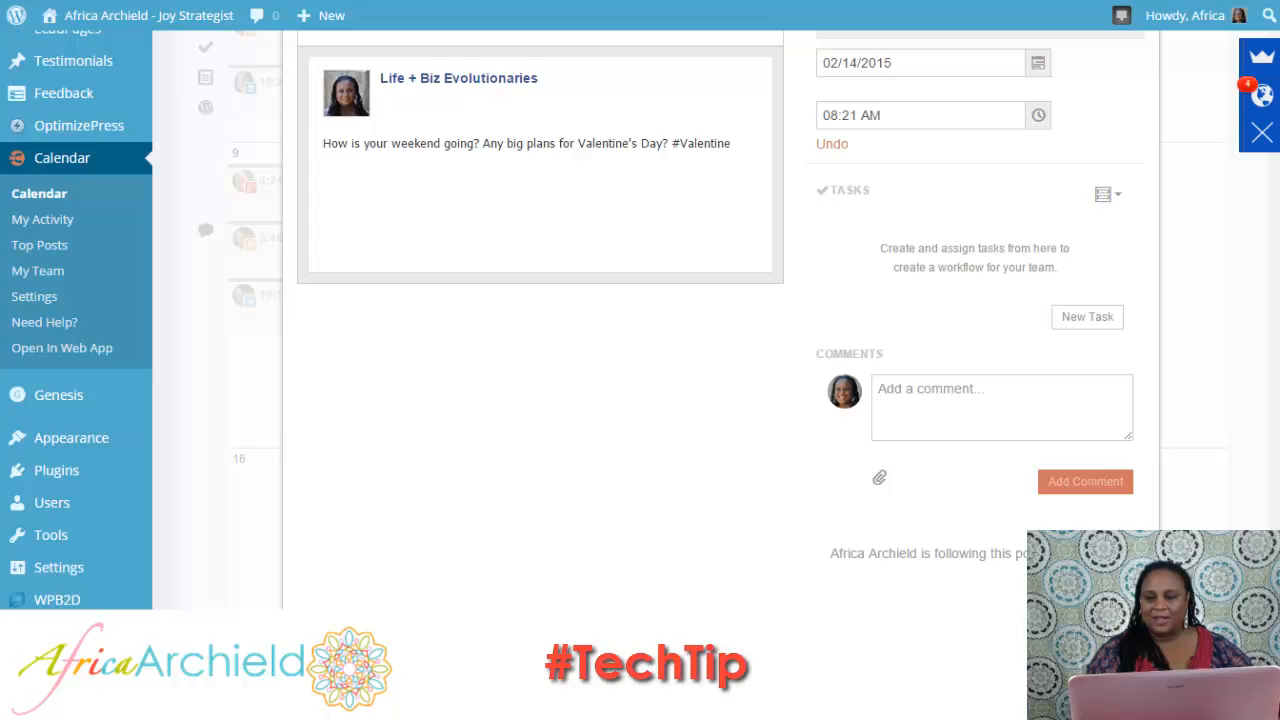
{"action": "scroll", "coordinate": [313, 171], "scroll_direction": "up", "scroll_amount": 3}
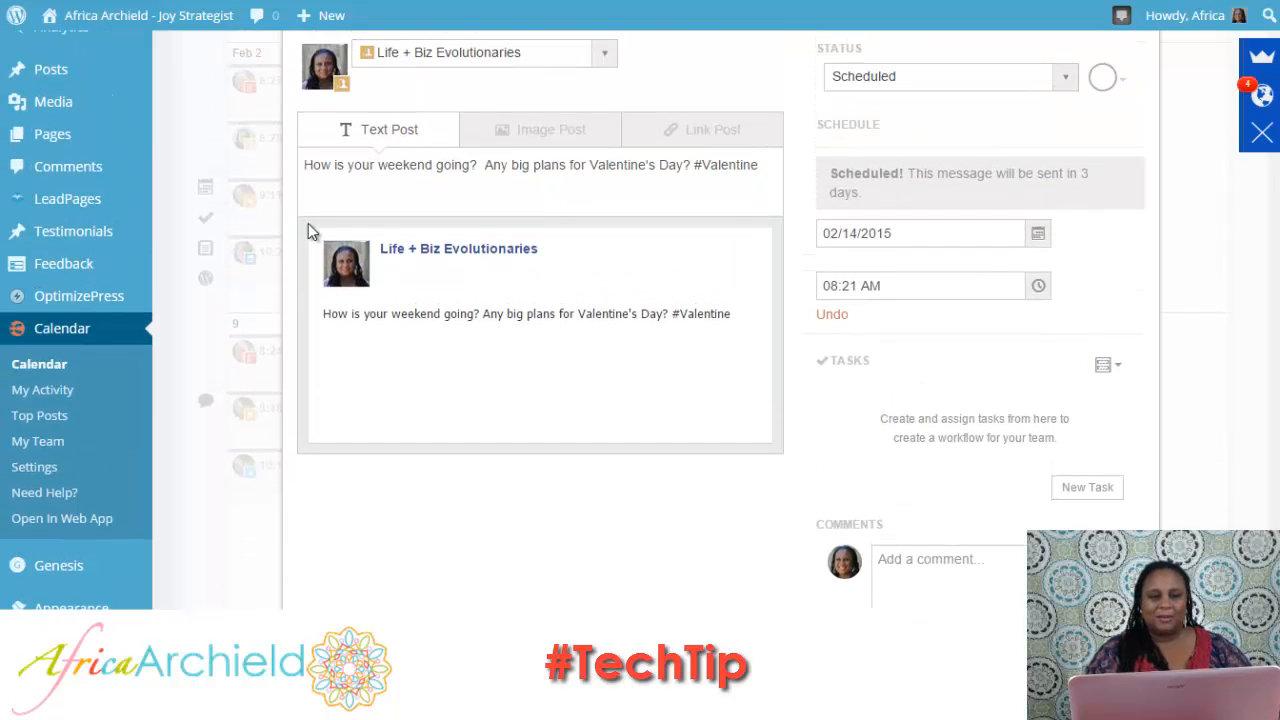
{"action": "left_click", "coordinate": [304, 164]}
{"action": "type", "text": "Evolution"}
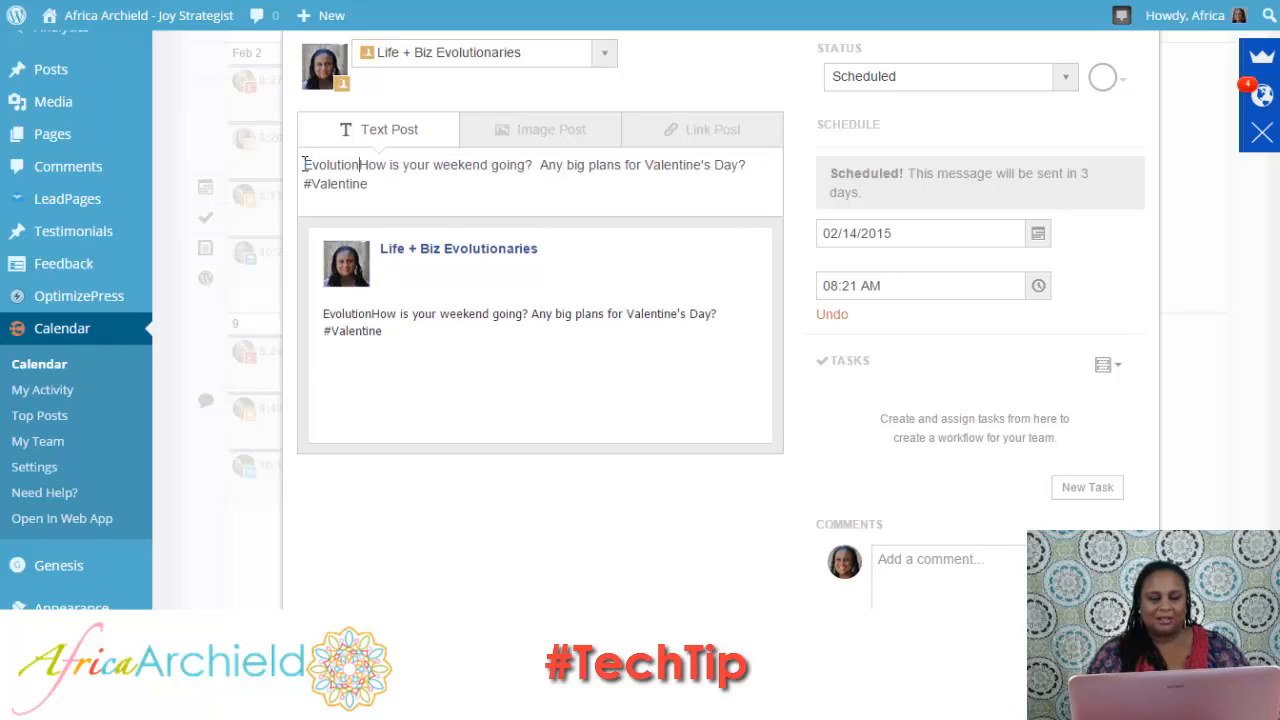
{"action": "type", "text": "aries,"}
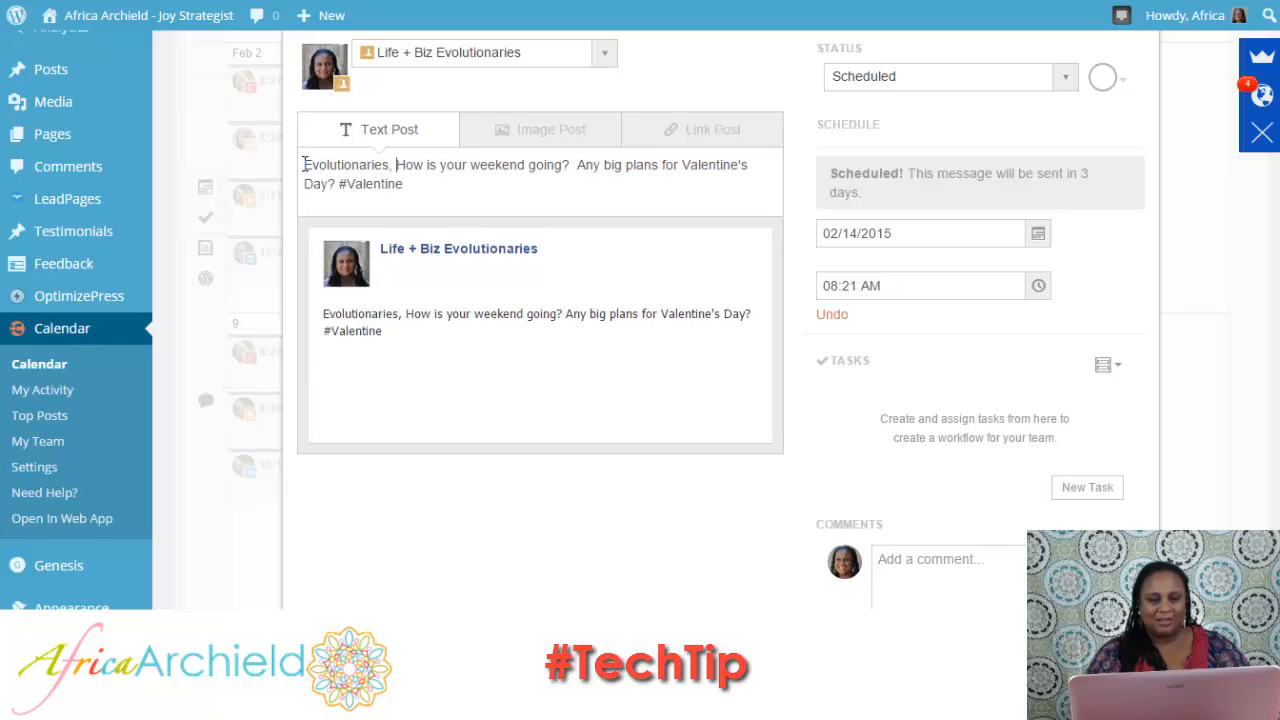
{"action": "key", "text": "Delete"}
{"action": "type", "text": "h"}
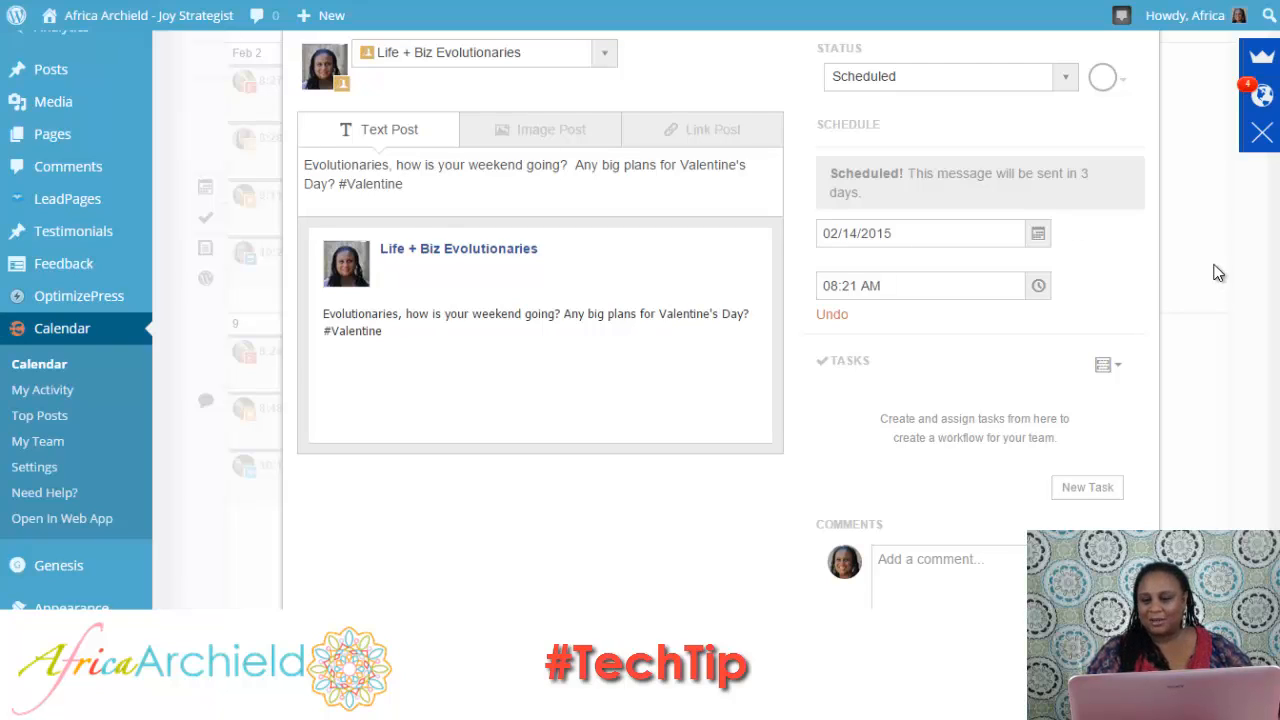
Save the edited Life + Biz Evolutionaries message and return to the February 14 entries on the calendar.
{"action": "scroll", "coordinate": [720, 320], "scroll_direction": "down", "scroll_amount": 5}
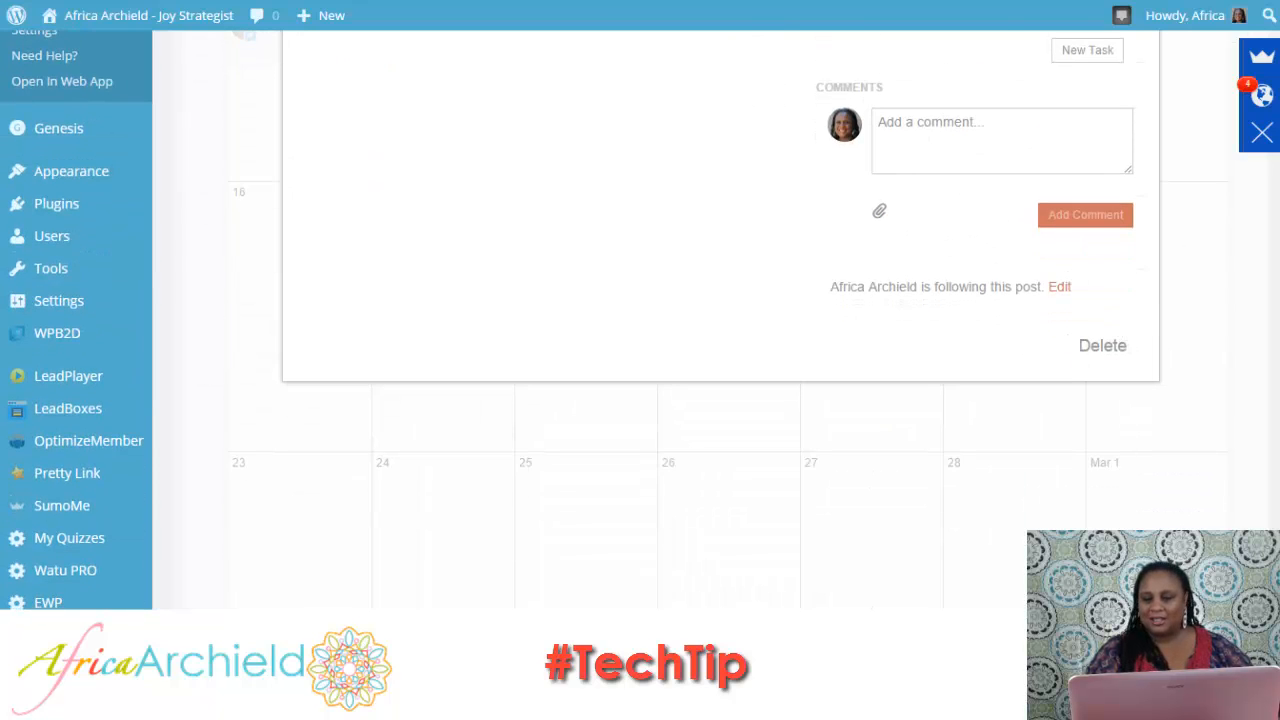
{"action": "scroll", "coordinate": [720, 320], "scroll_direction": "up", "scroll_amount": 5}
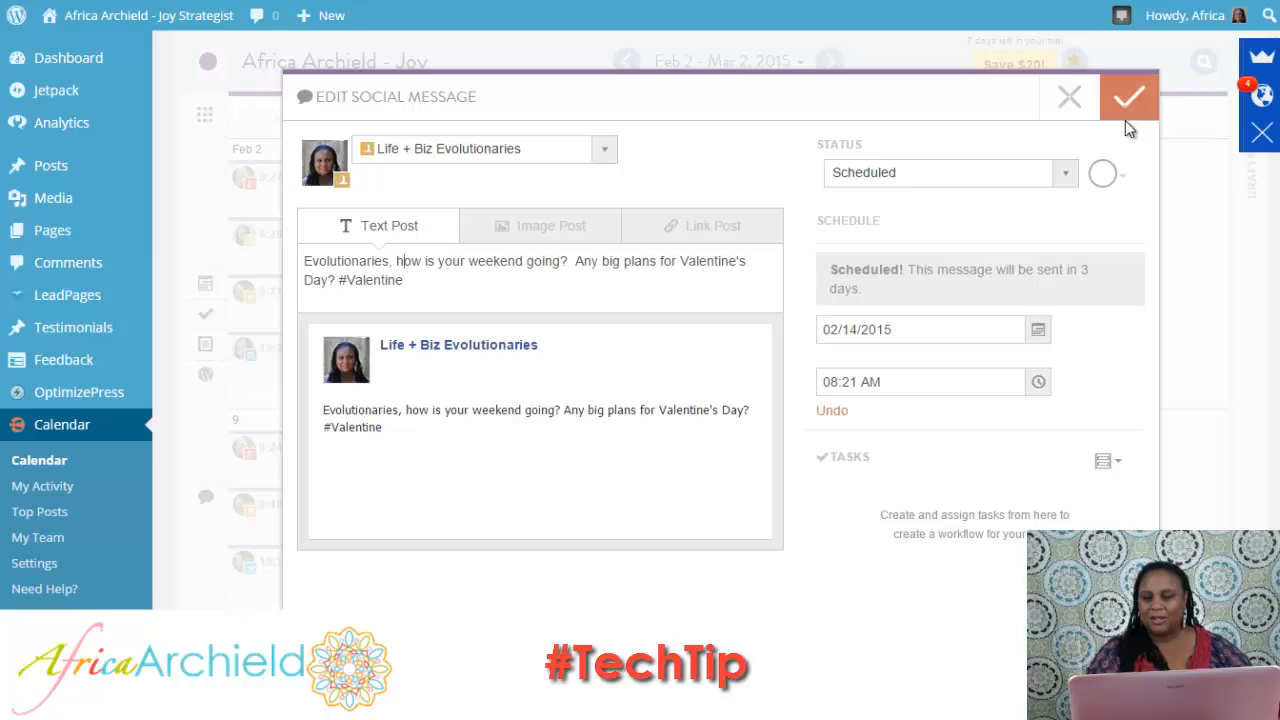
{"action": "left_click", "coordinate": [1128, 101]}
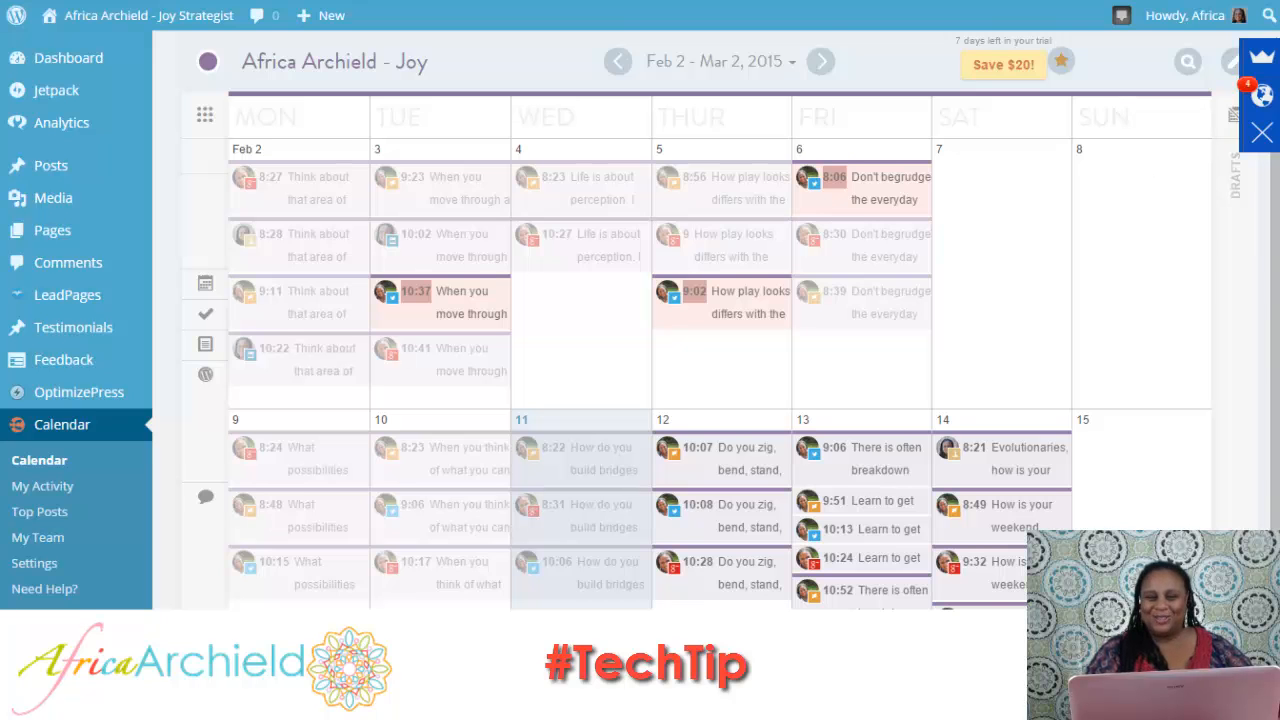
{"action": "scroll", "coordinate": [640, 320], "scroll_direction": "down", "scroll_amount": 3}
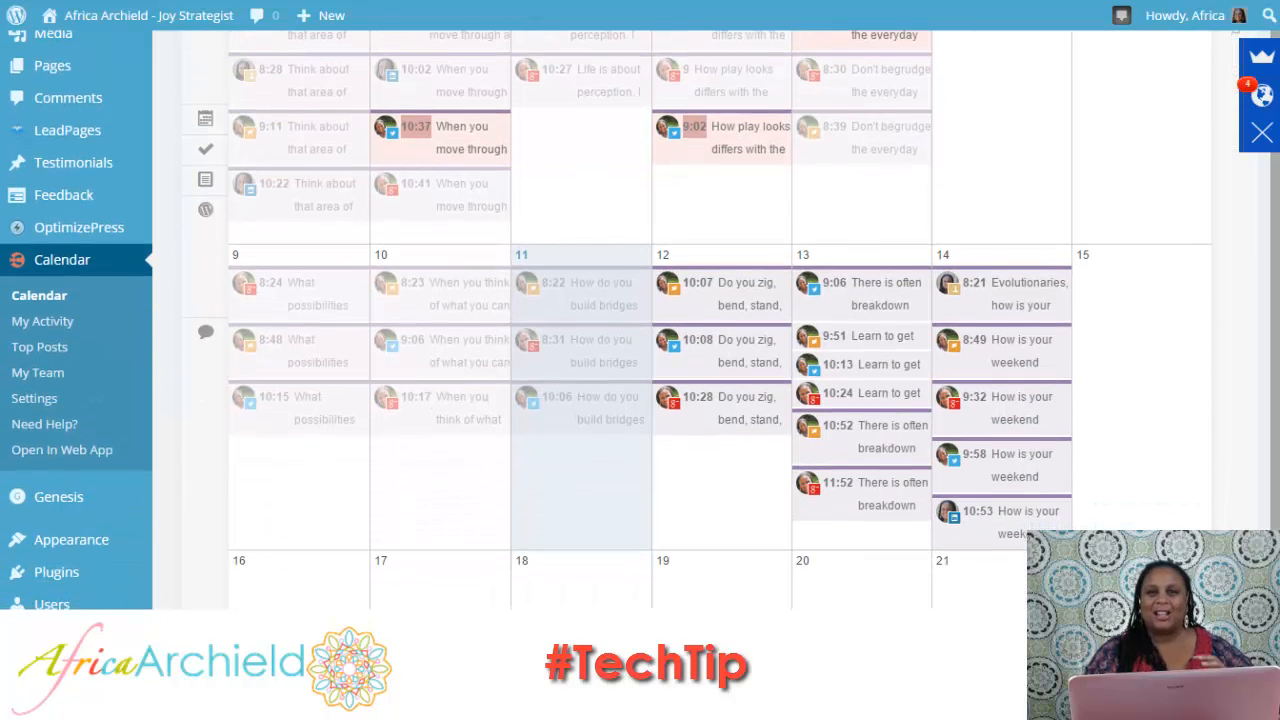